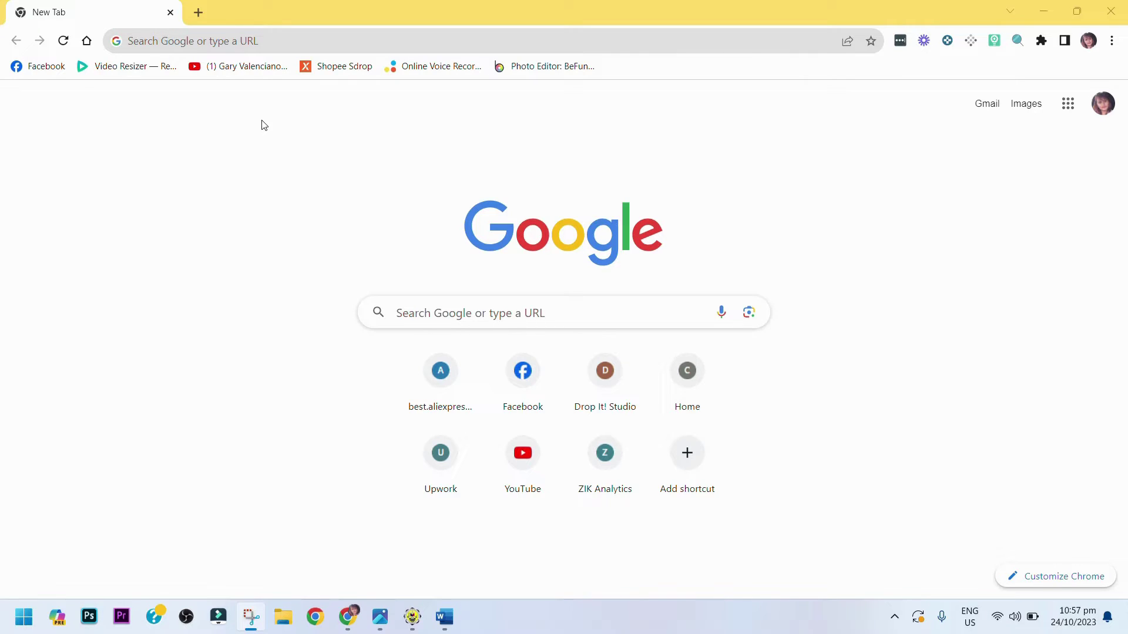
pyautogui.click(330, 38)
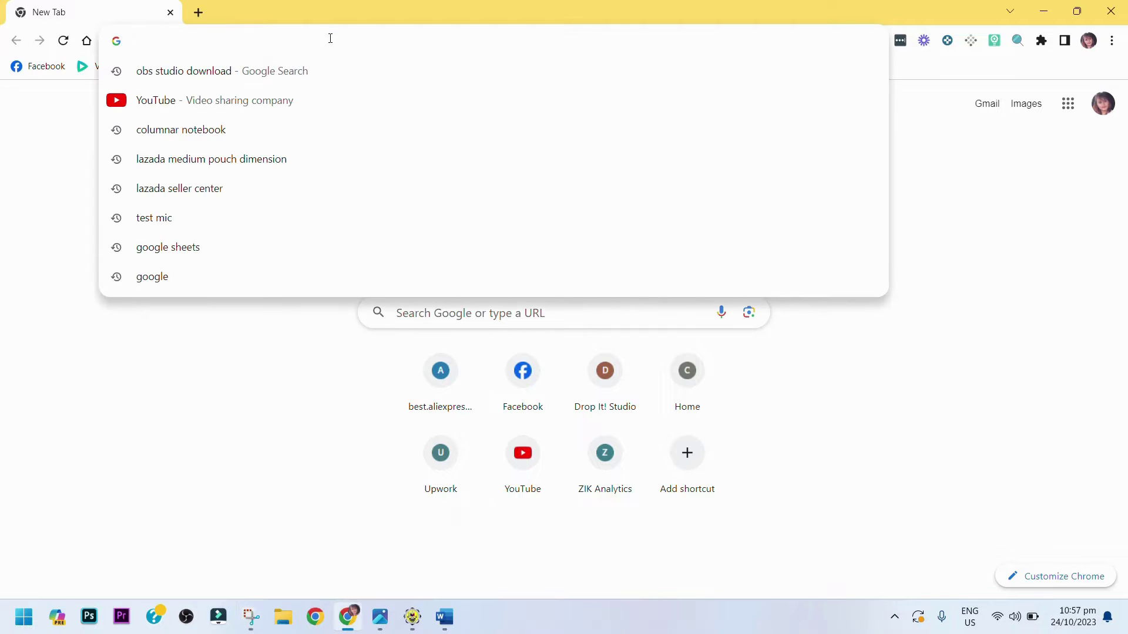
pyautogui.write('www.bir.gov.ph')
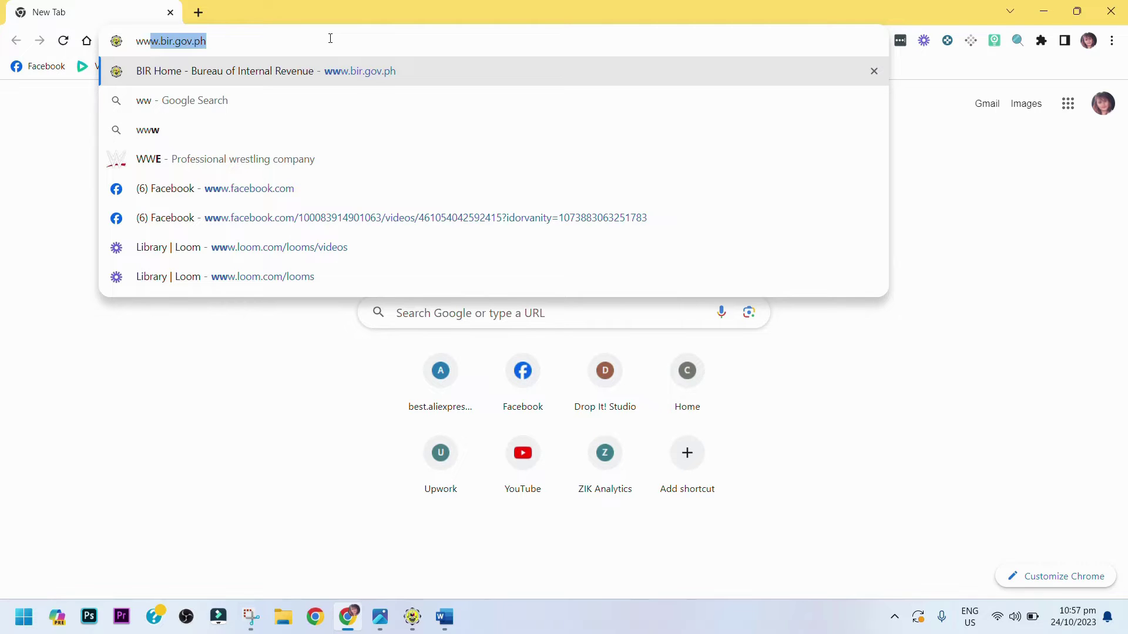
pyautogui.press('Return')
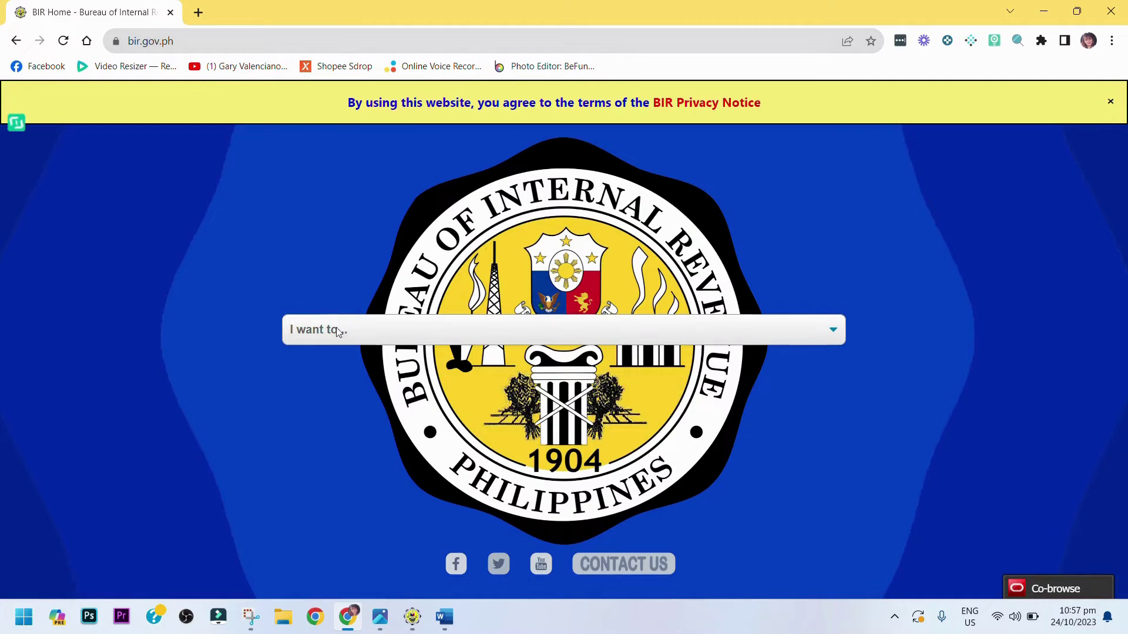
pyautogui.click(431, 332)
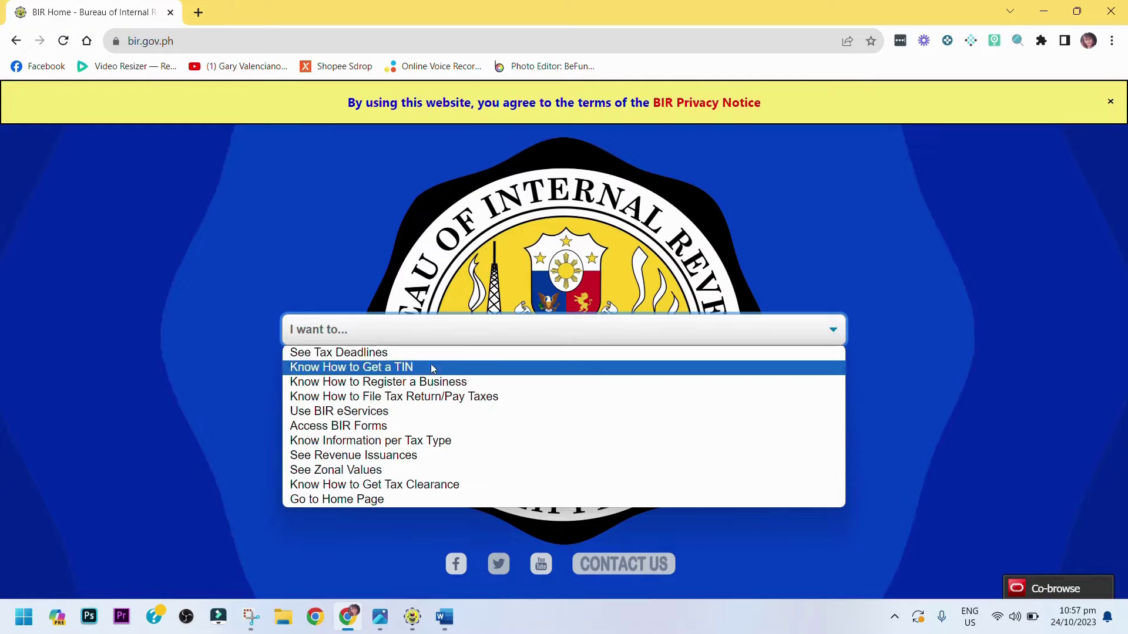
pyautogui.click(451, 502)
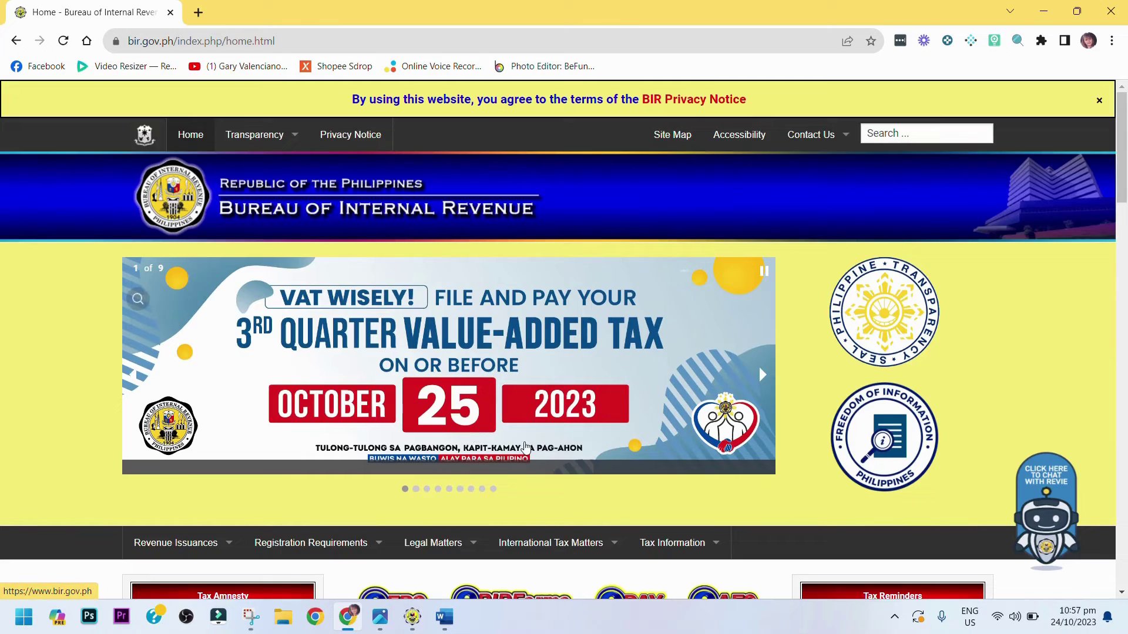
# - Open the eBIRForms page from eServices and highlight the download line for Offline eBIRForms Package v7.9.4
pyautogui.scroll(-6, 524, 446)
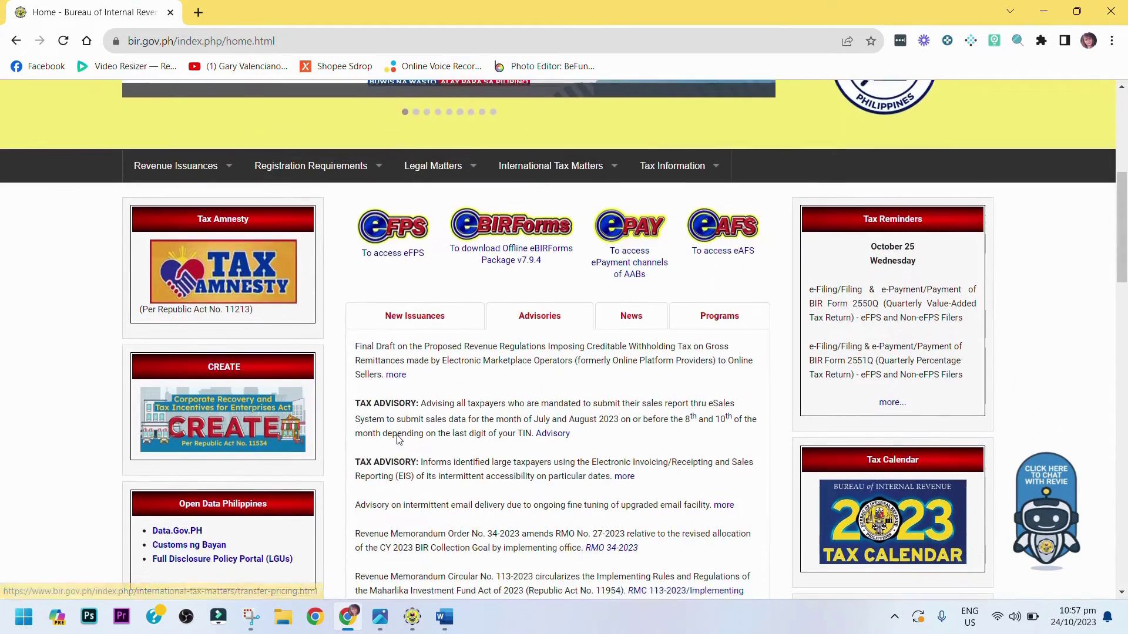
pyautogui.scroll(-5, 398, 439)
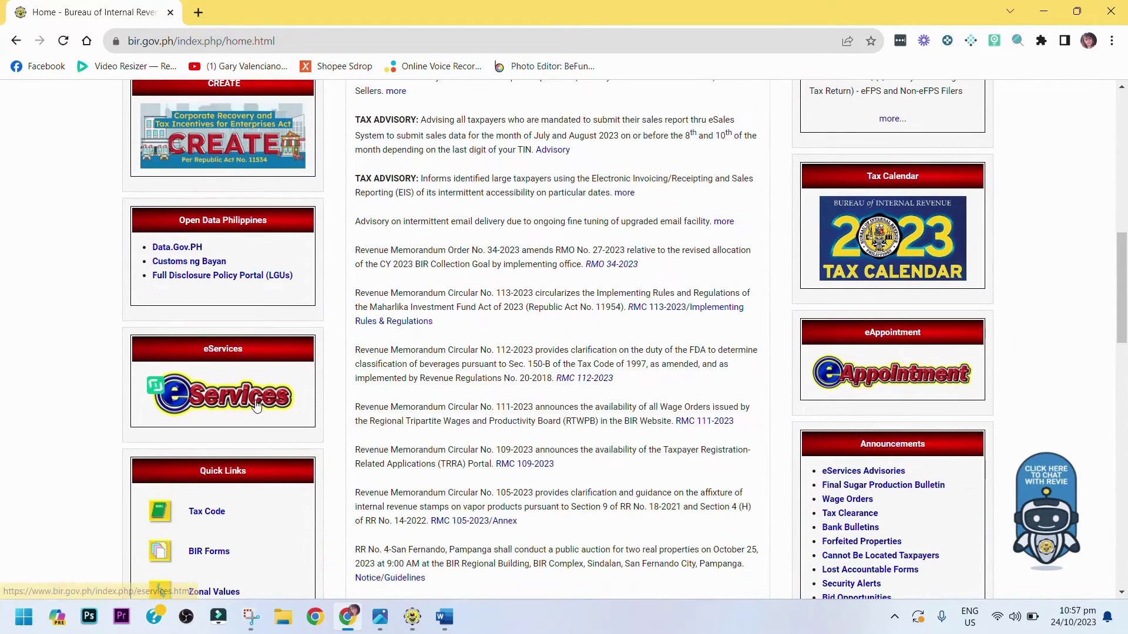
pyautogui.click(256, 405)
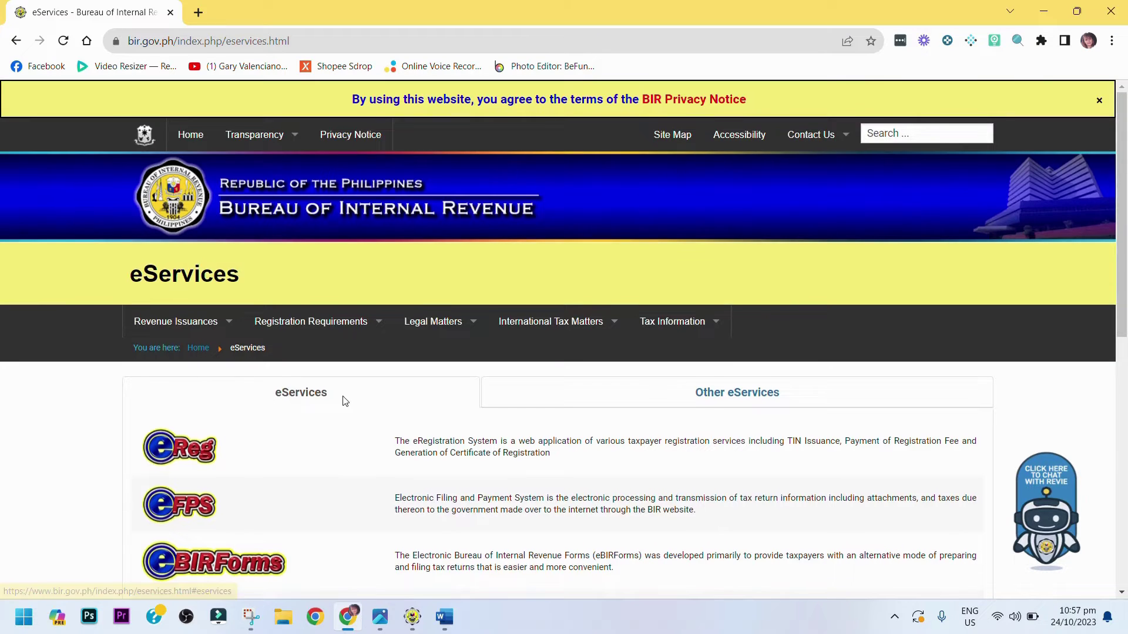
pyautogui.scroll(-3, 345, 402)
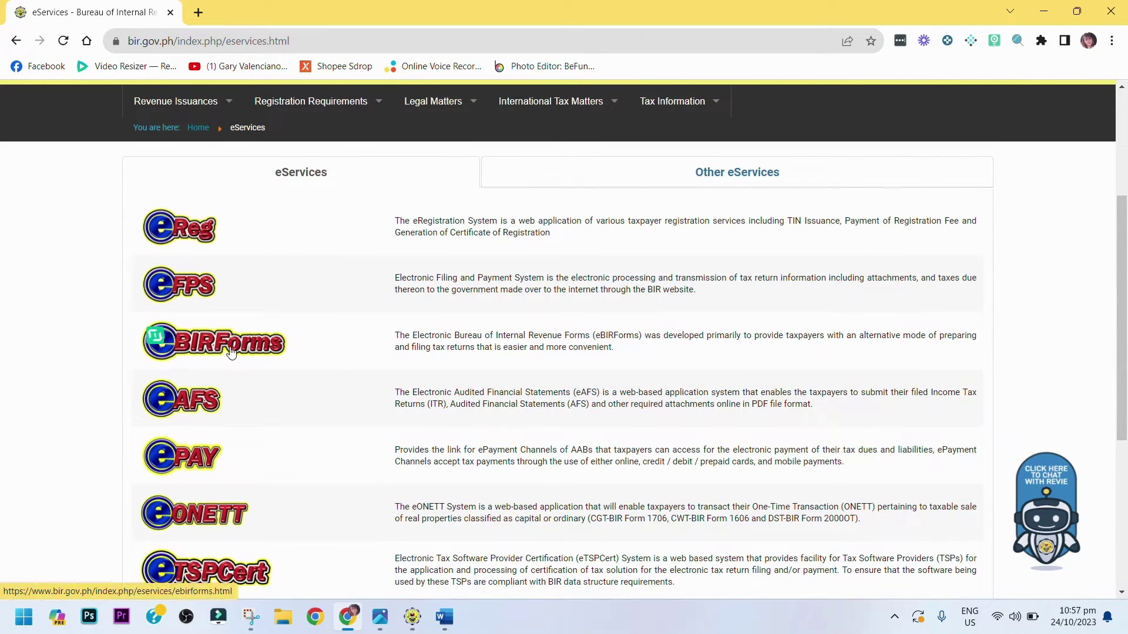
pyautogui.click(249, 351)
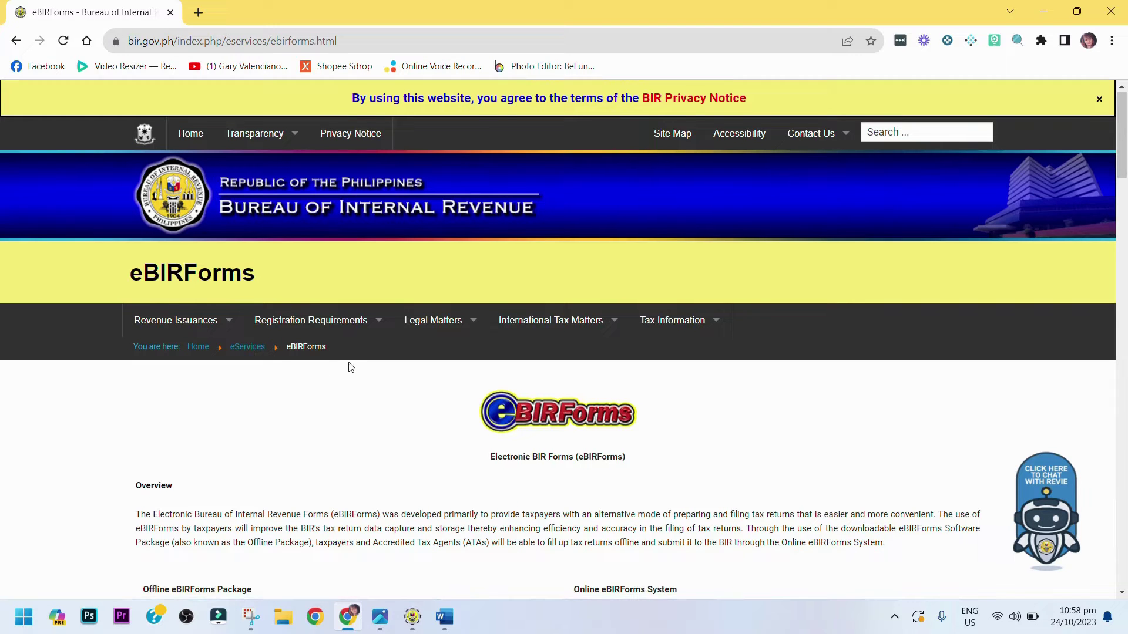
pyautogui.scroll(-5, 351, 367)
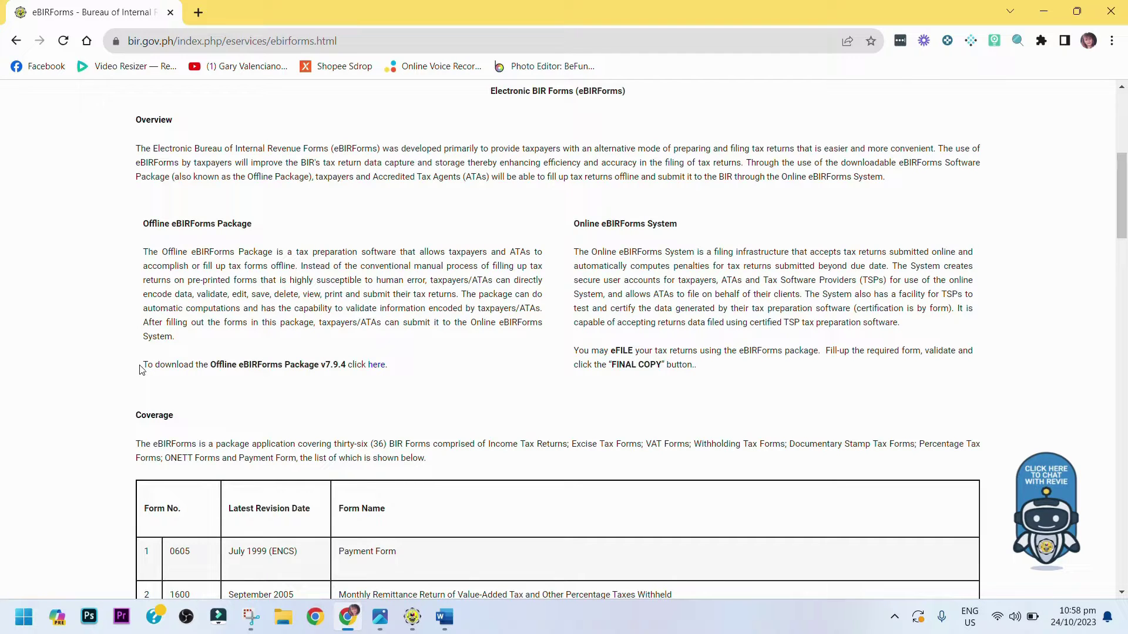
pyautogui.moveTo(141, 367); pyautogui.dragTo(346, 377)
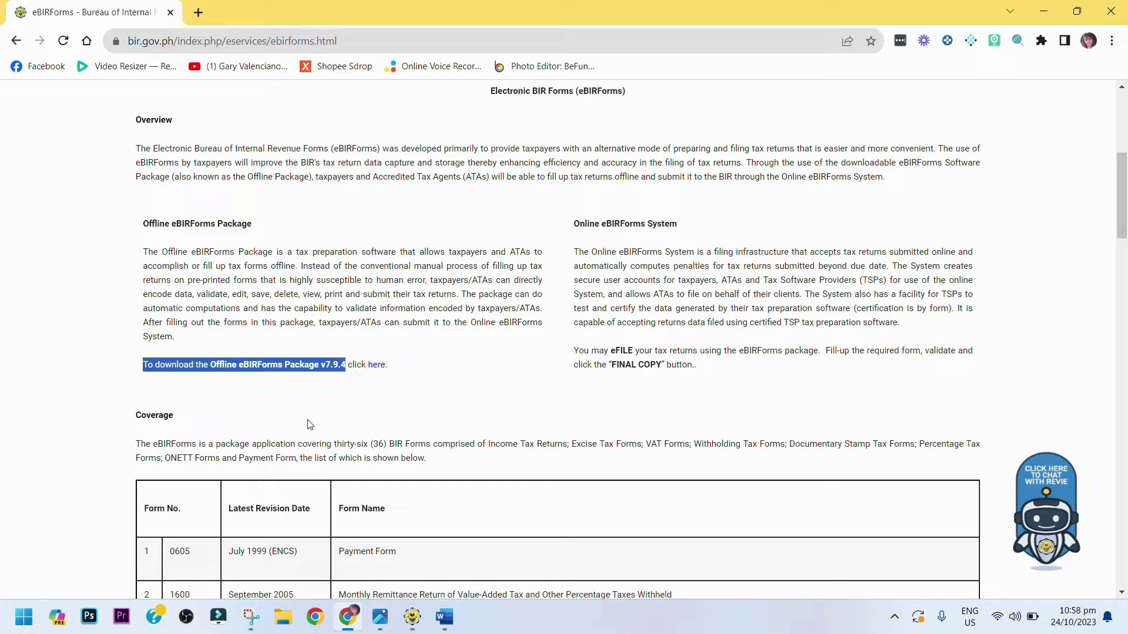
pyautogui.click(24, 627)
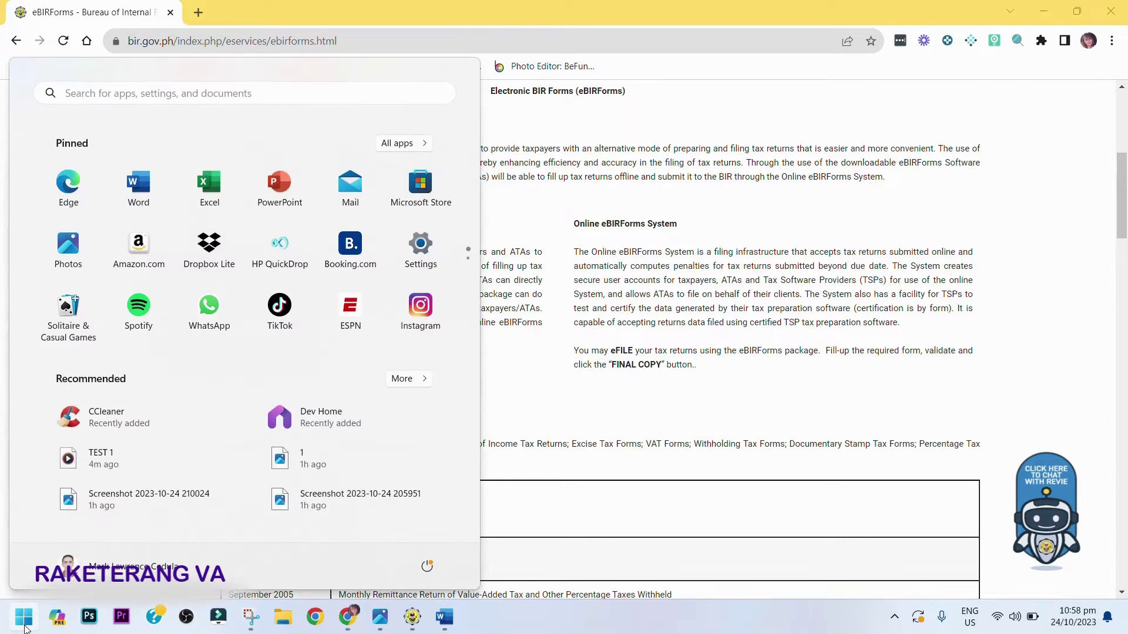
pyautogui.write('eb')
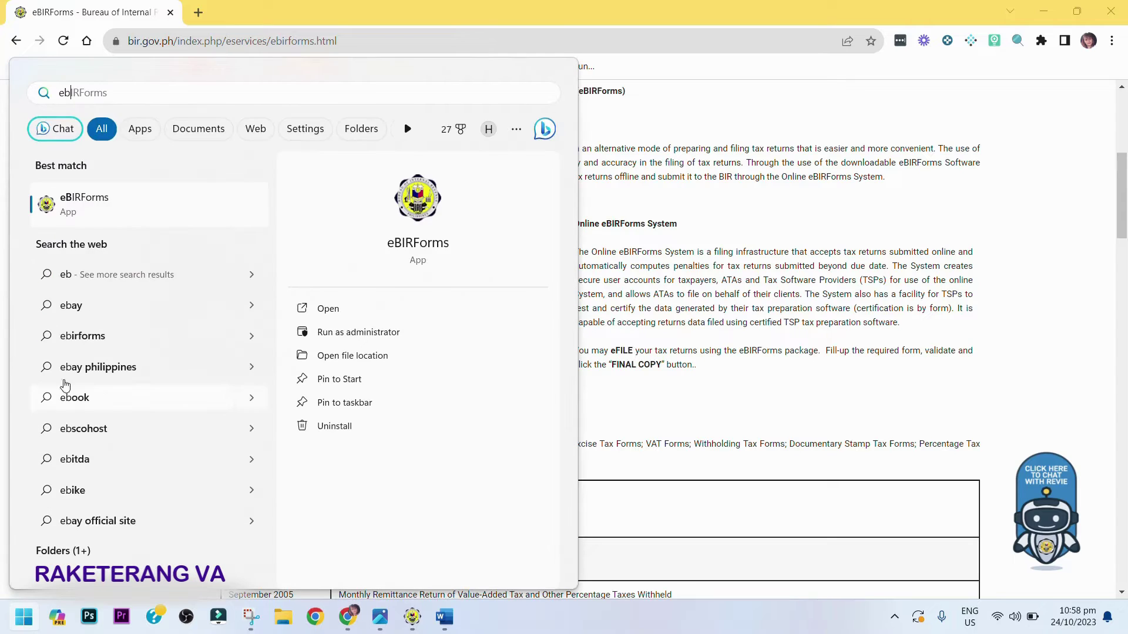
pyautogui.click(134, 204)
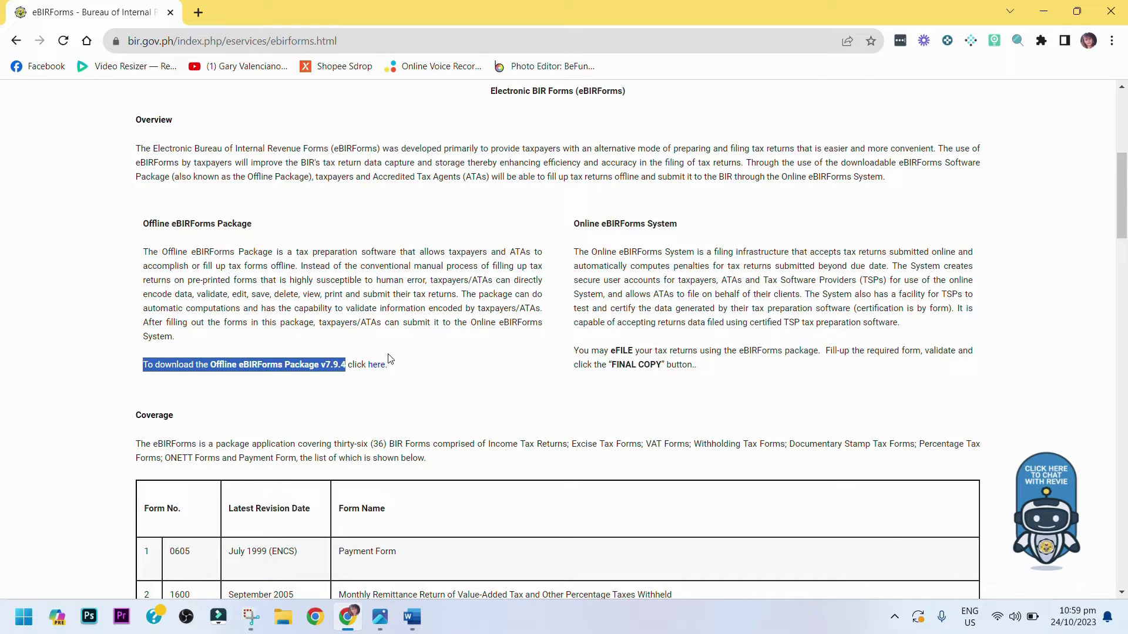
# - Search the computer for the installed eBIRForms application and launch it
pyautogui.click(28, 629)
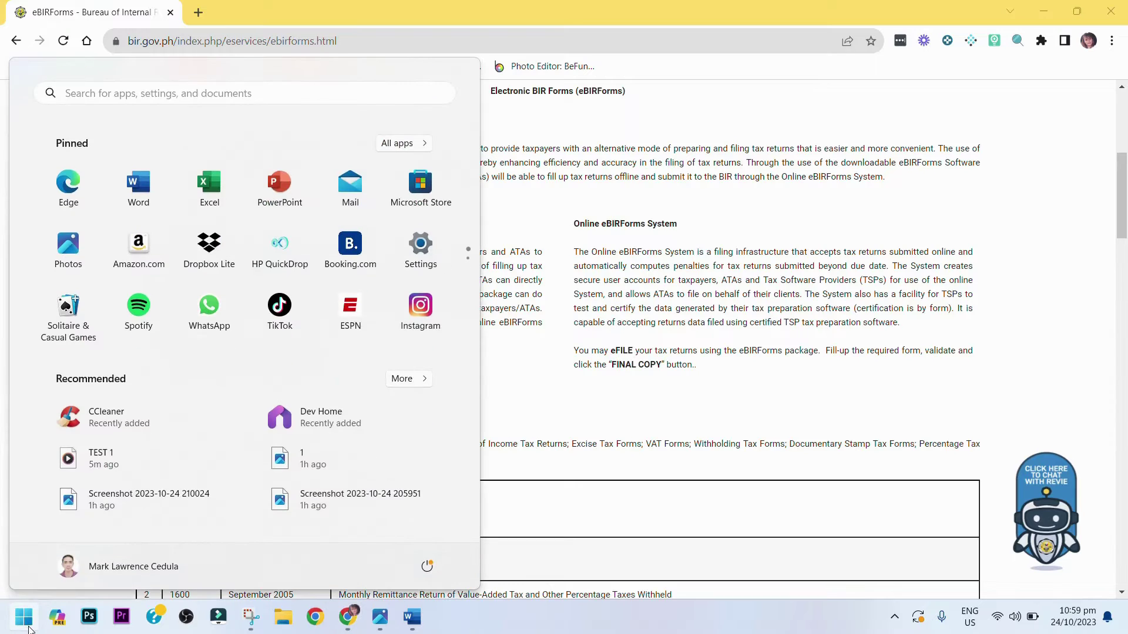
pyautogui.write('ebi')
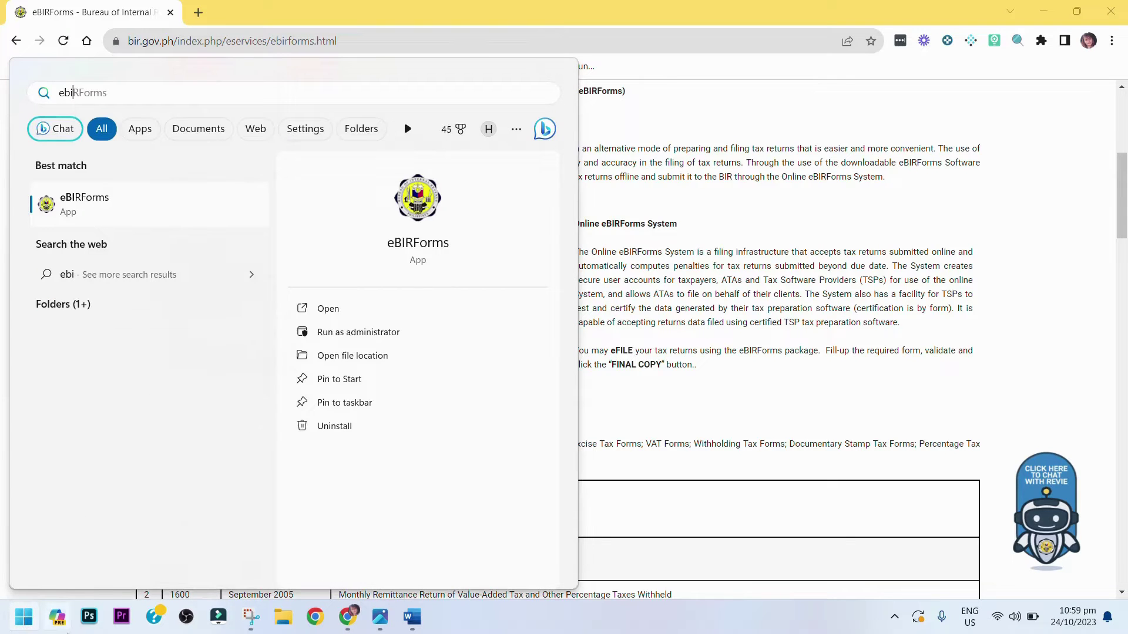
pyautogui.click(195, 205)
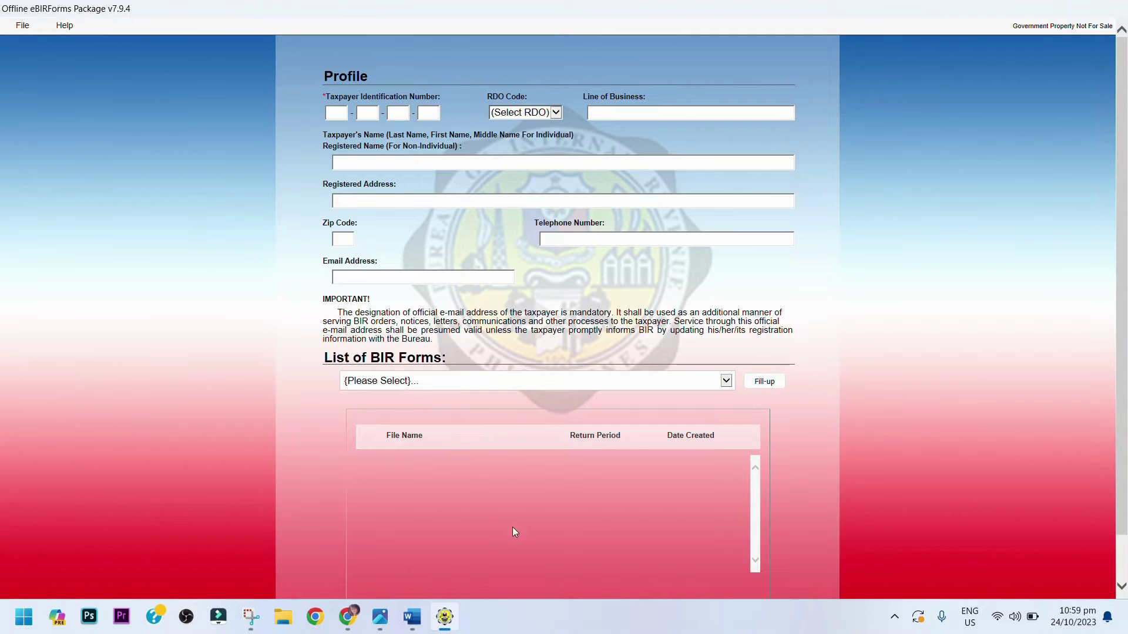
pyautogui.click(448, 621)
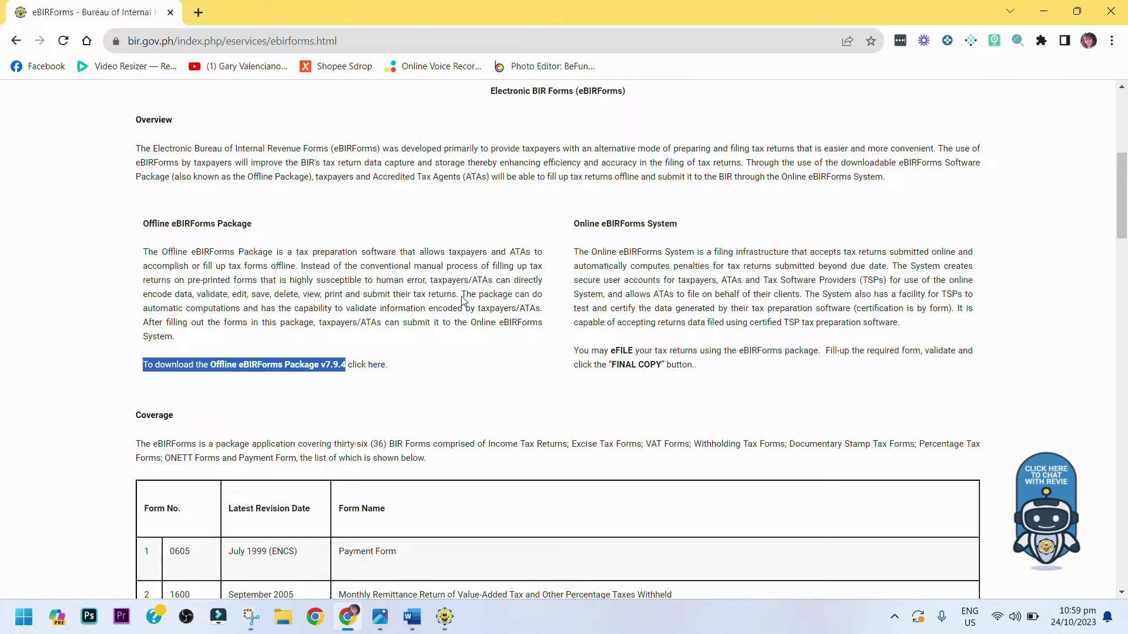
pyautogui.click(312, 380)
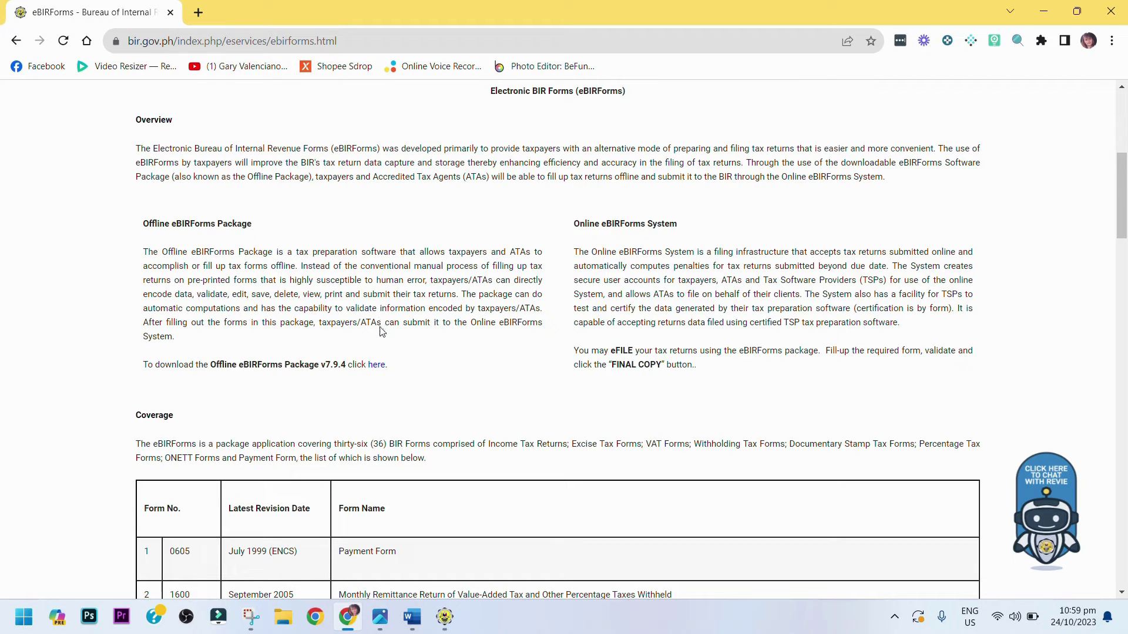
pyautogui.click(454, 617)
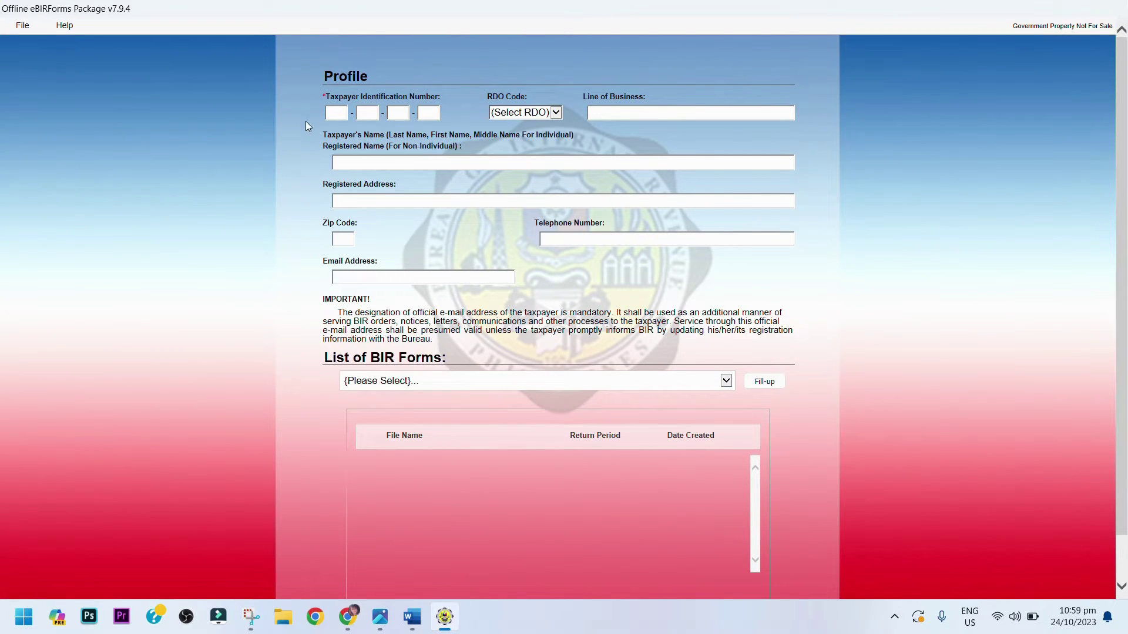
# - Enter the taxpayer identification number to load the saved profile and look through the RDO codes without changing the selection
pyautogui.click(328, 113)
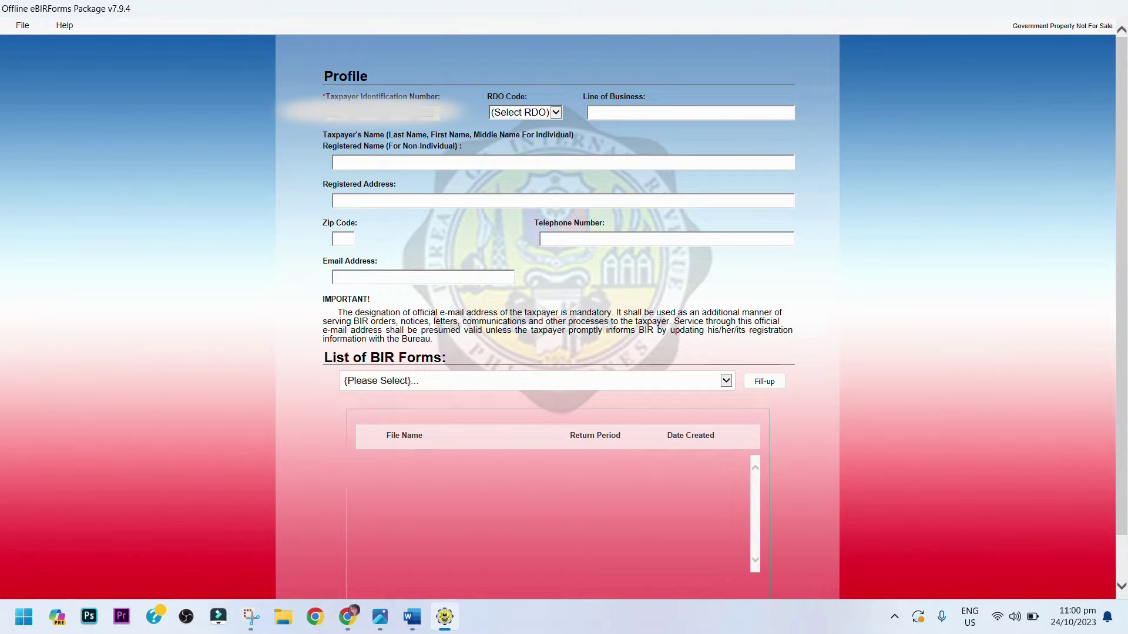
pyautogui.press('Tab')
pyautogui.click(556, 113)
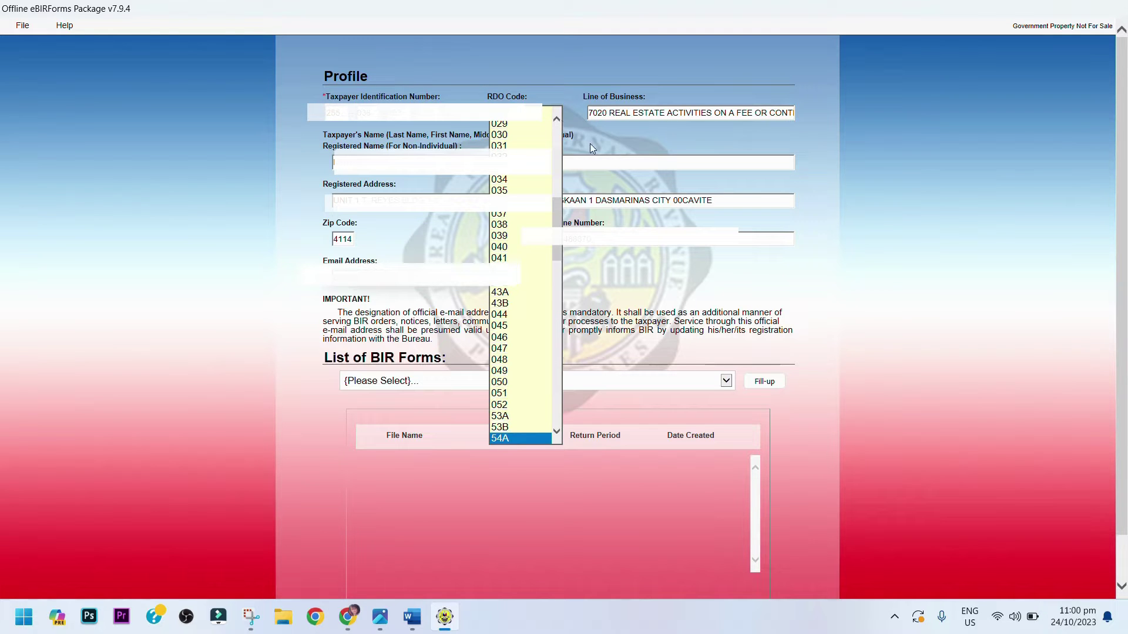
pyautogui.click(614, 140)
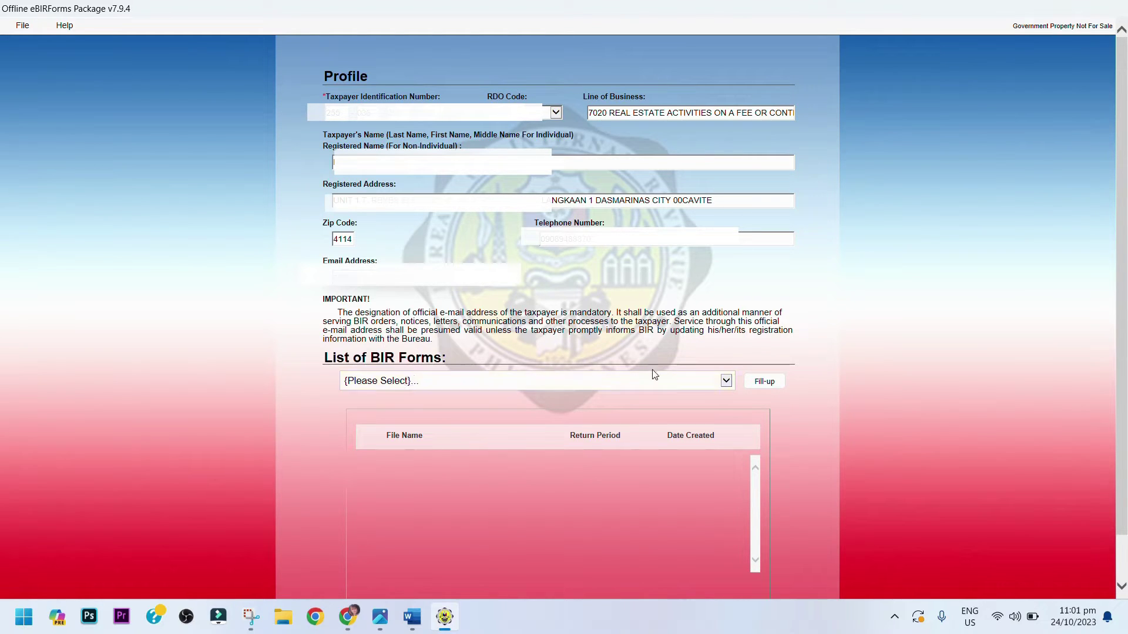
# - Choose BIR Form 2551Qv2018 - Quarterly Percentage Tax Return, start filling it up, and acknowledge the saved profile information
pyautogui.click(726, 382)
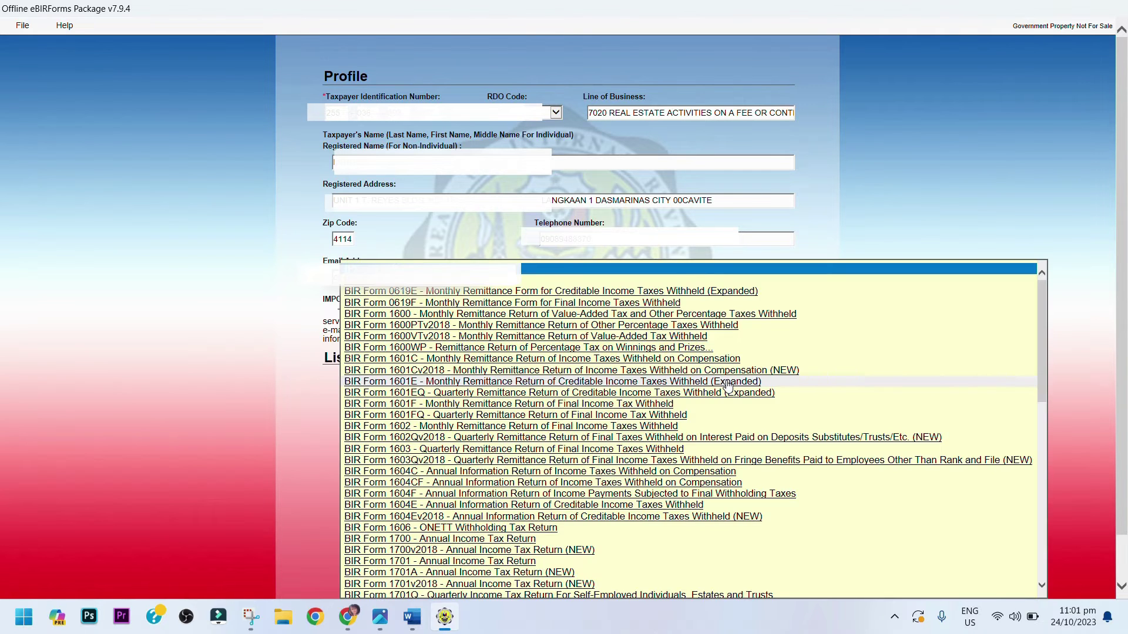
pyautogui.scroll(-5, 562, 482)
pyautogui.scroll(-7, 562, 482)
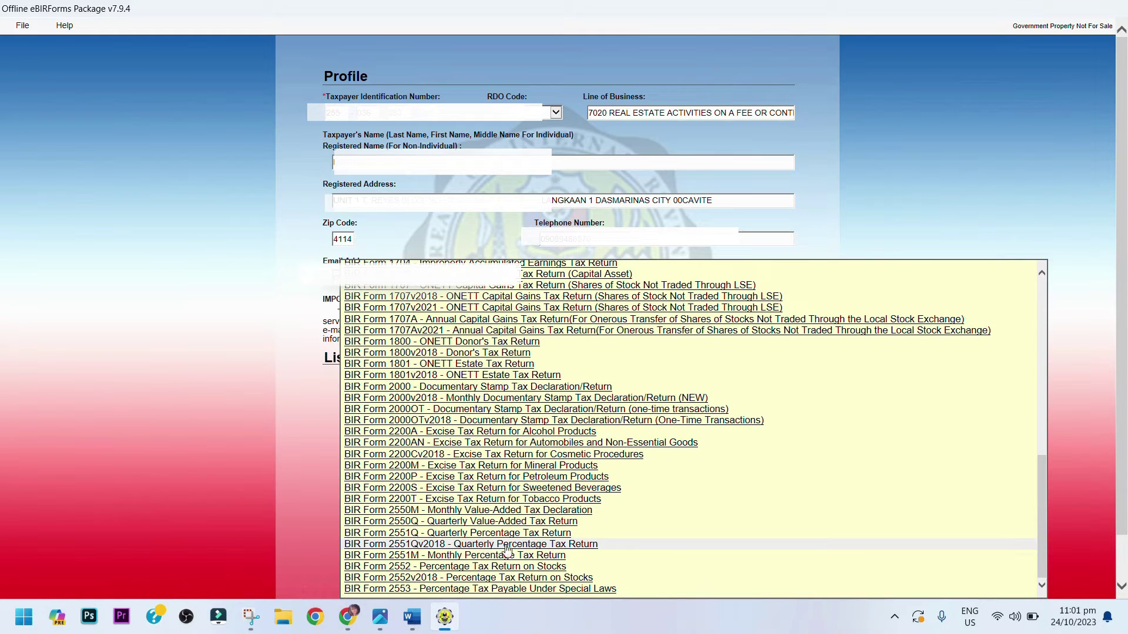
pyautogui.click(621, 546)
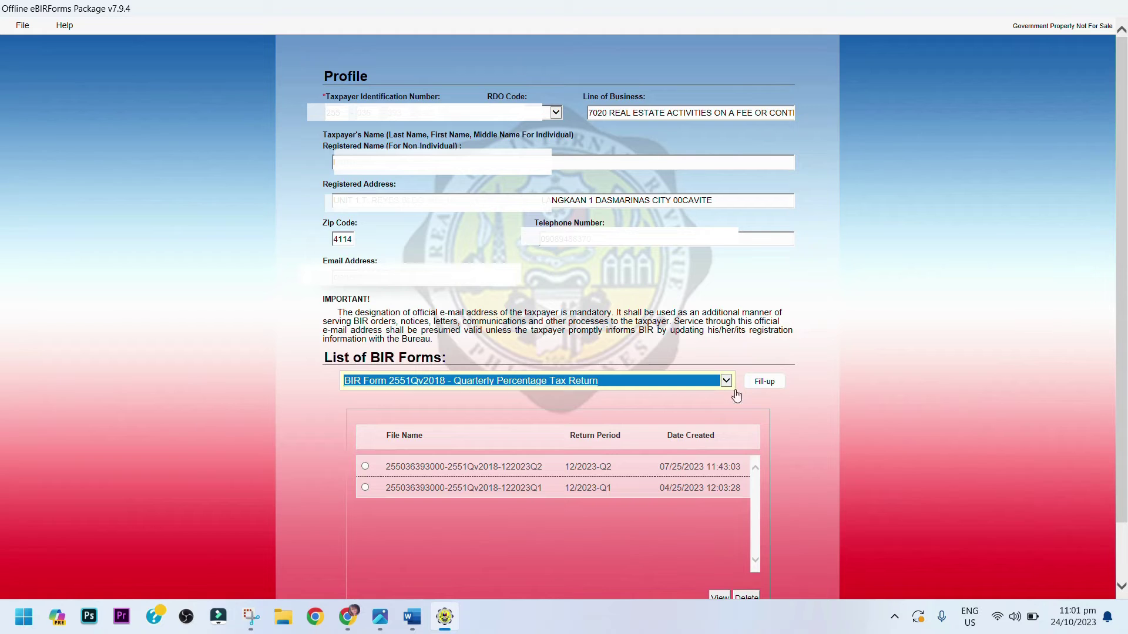
pyautogui.click(764, 383)
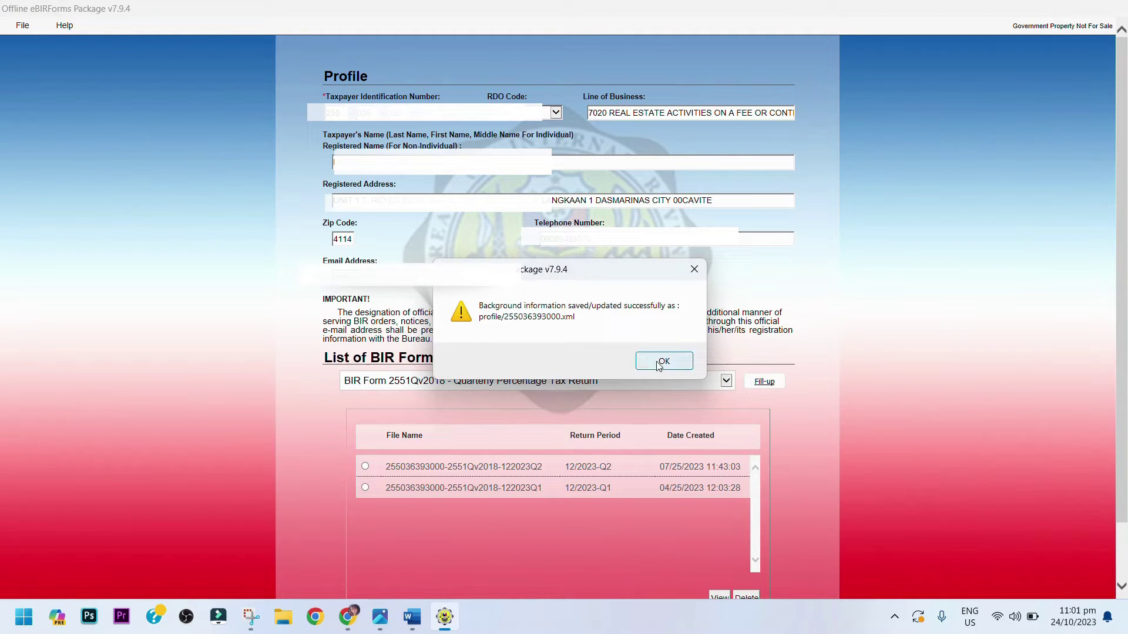
pyautogui.click(663, 362)
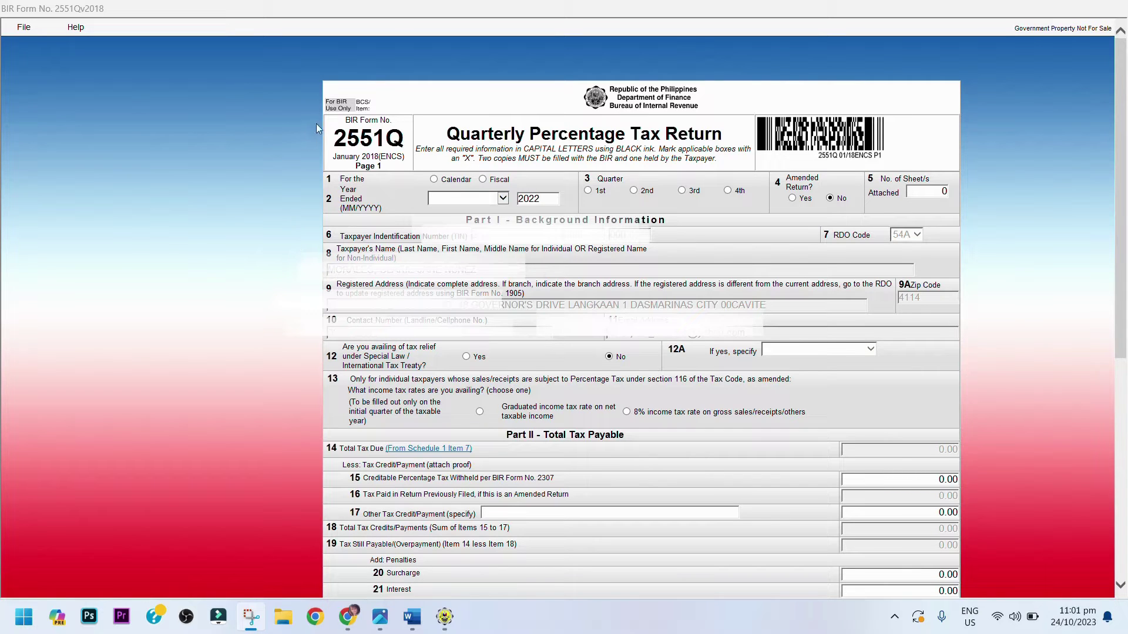
# - Set the return to calendar year 2023, 3rd quarter, and choose the graduated income tax rate on net taxable income
pyautogui.click(434, 179)
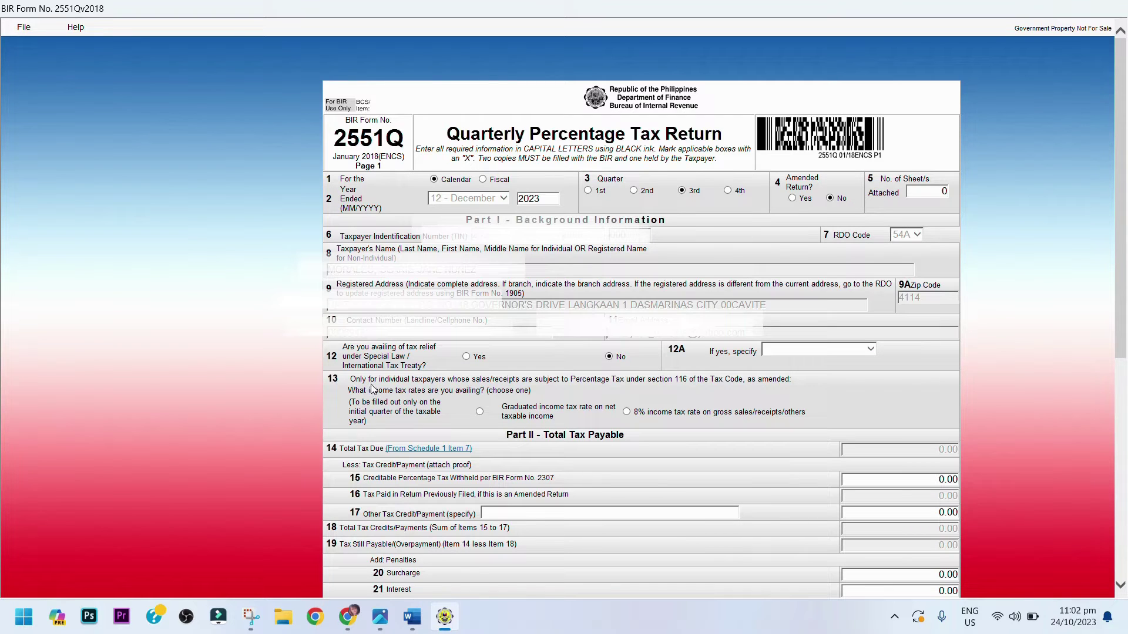
pyautogui.click(481, 411)
# - Go to page 2 of the return and set the tax code of the first Schedule 1 row to PT 010
pyautogui.scroll(-3, 667, 358)
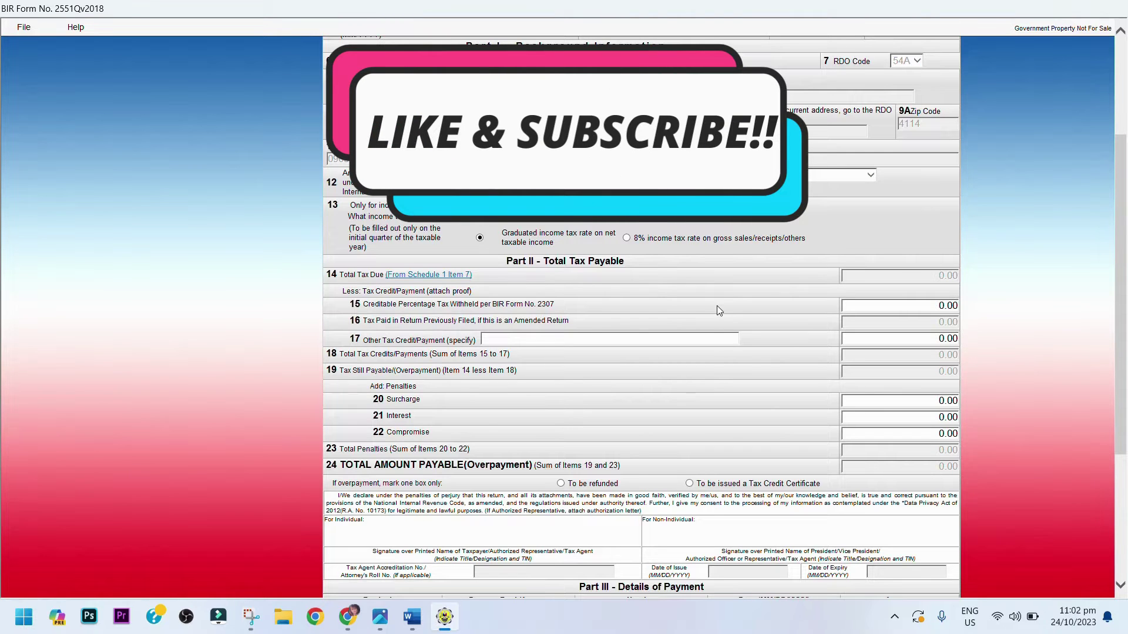
pyautogui.scroll(-3, 678, 534)
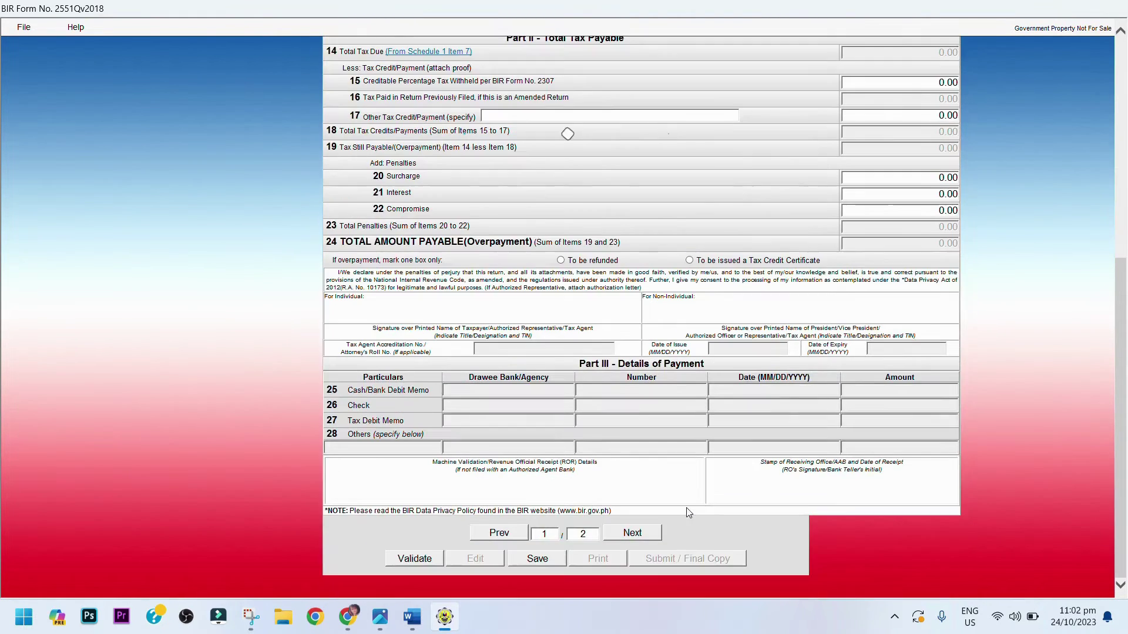
pyautogui.click(630, 532)
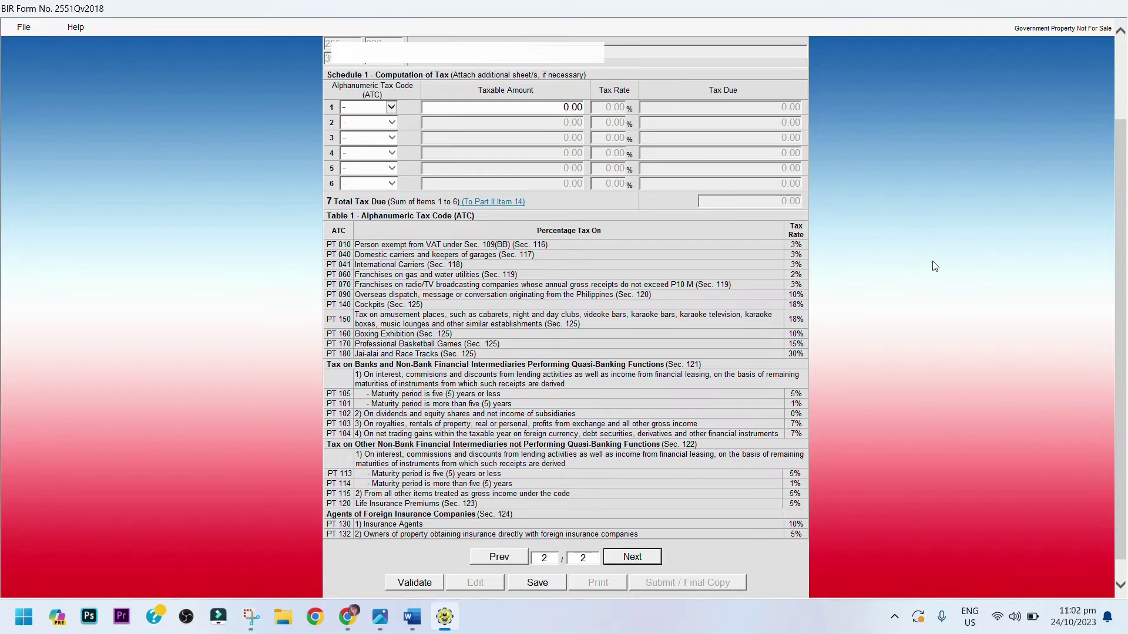
pyautogui.click(392, 108)
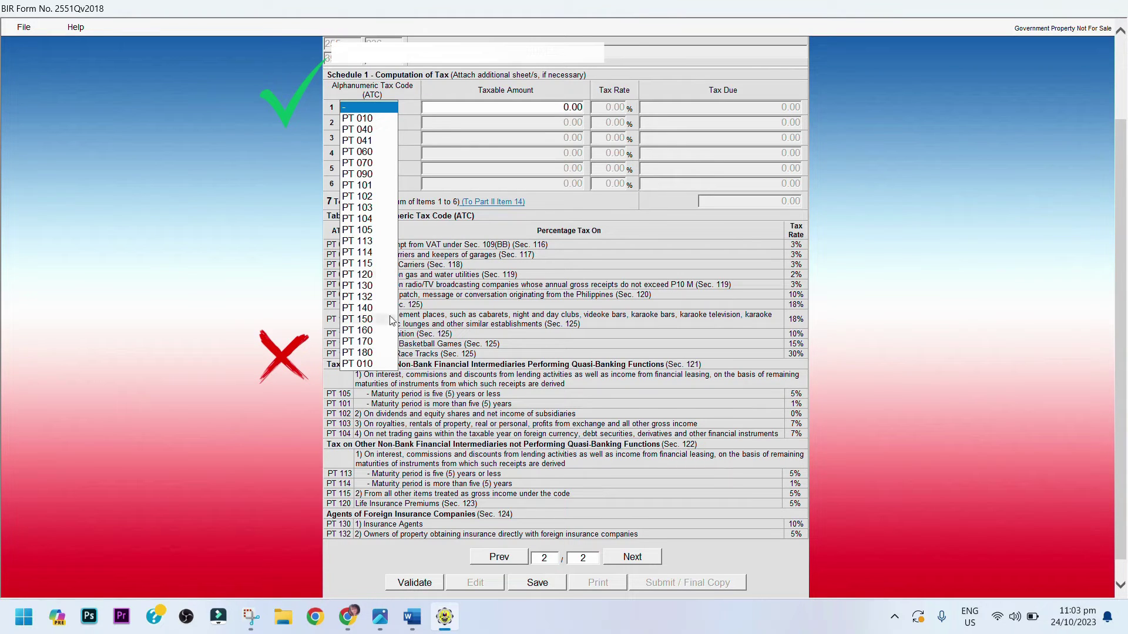
pyautogui.click(375, 119)
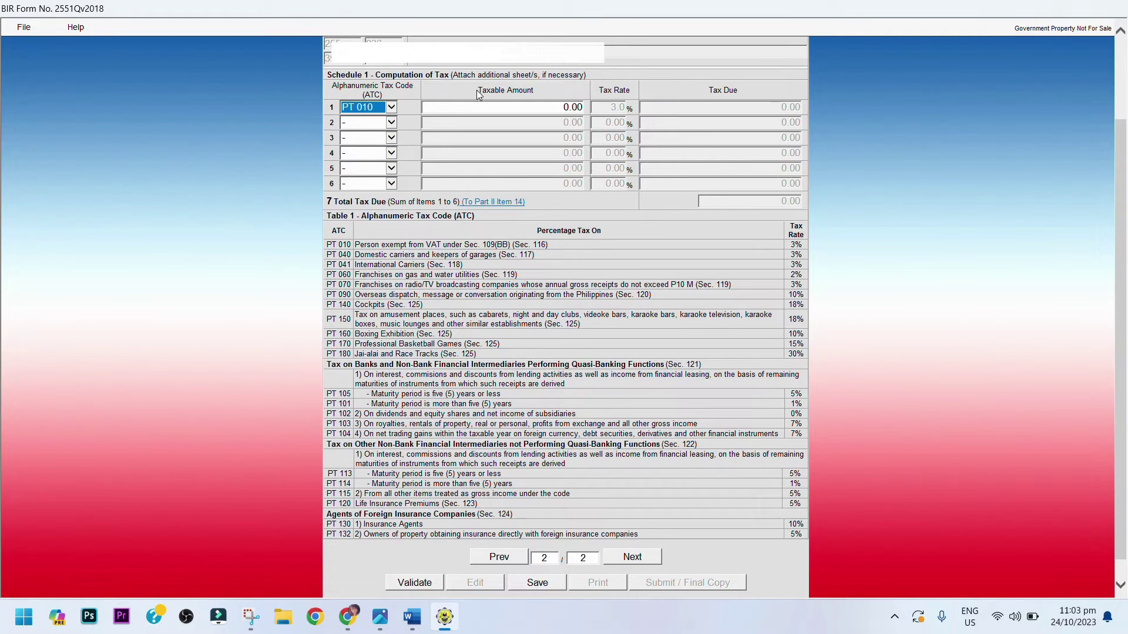
# - Switch to the sales notes in Word and highlight the 3rd quarter months and the gross sale amount
pyautogui.press('Tab')
pyautogui.click(415, 628)
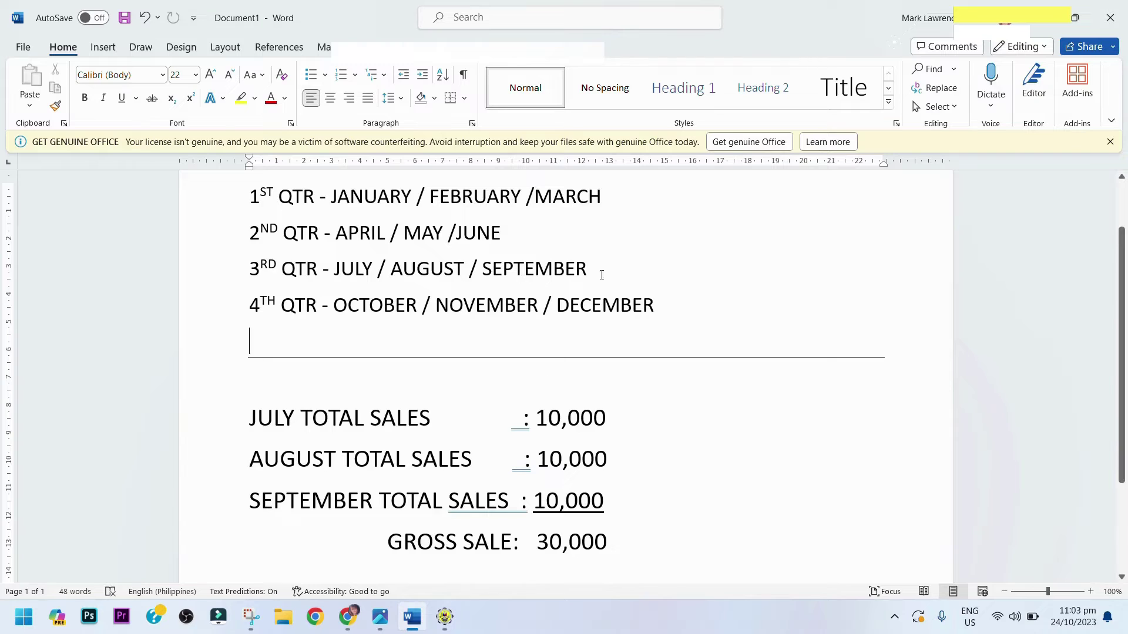
pyautogui.scroll(1, 685, 356)
pyautogui.click(685, 357)
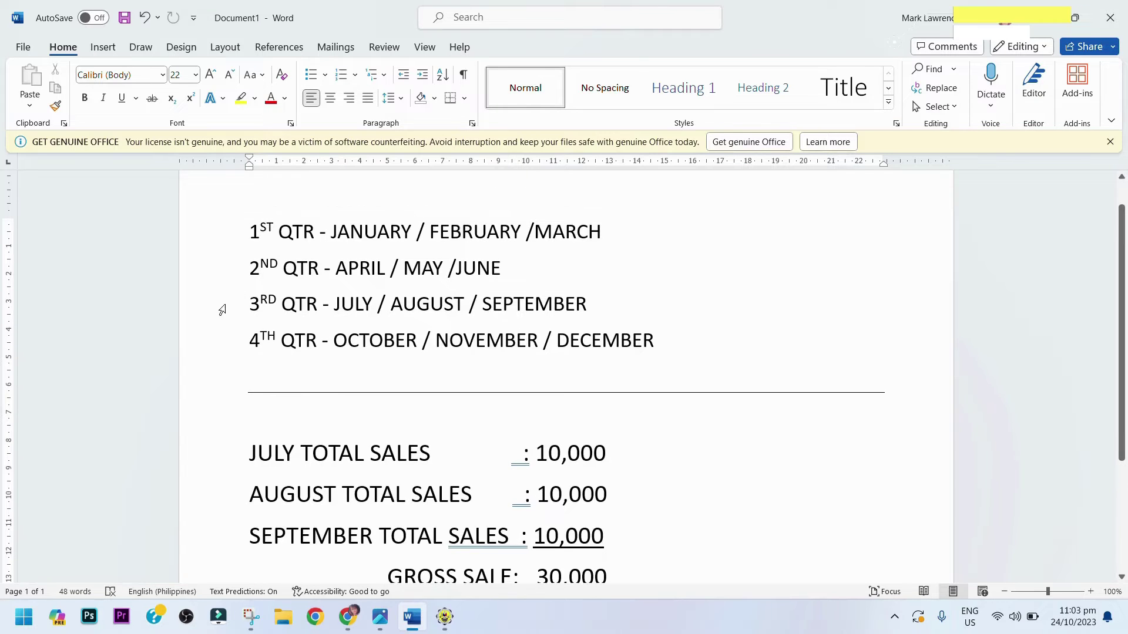
pyautogui.moveTo(250, 304); pyautogui.dragTo(607, 301)
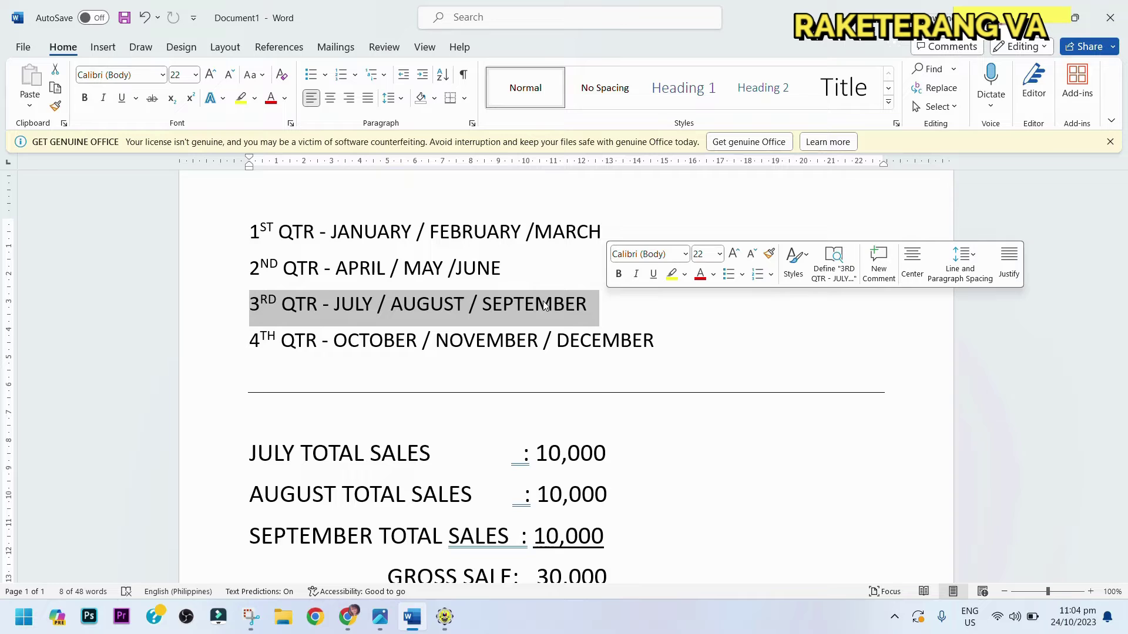
pyautogui.scroll(-4, 745, 400)
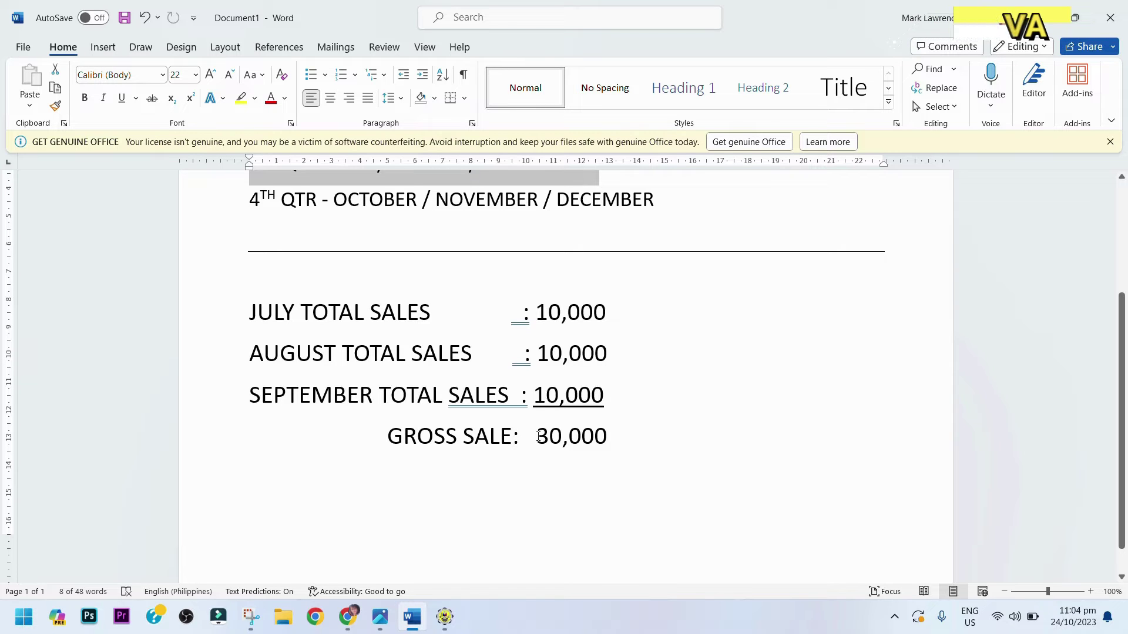
pyautogui.moveTo(539, 436); pyautogui.dragTo(652, 434)
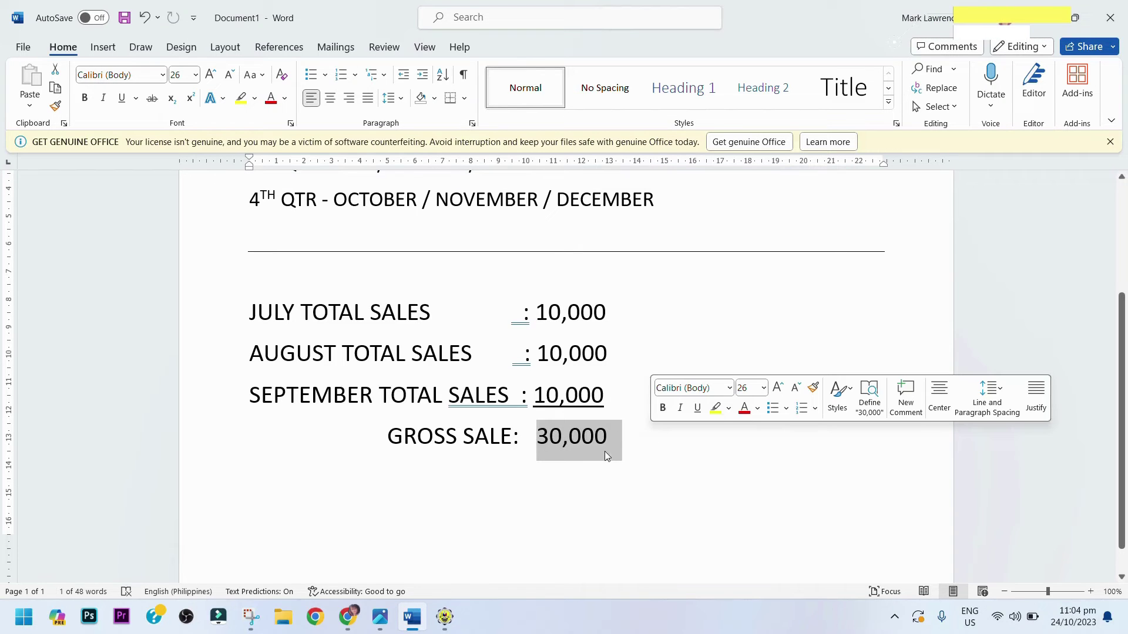
# - Switch back to the eBIRForms return and enter 30000 as the taxable amount of the PT 010 row in Schedule 1
pyautogui.click(451, 627)
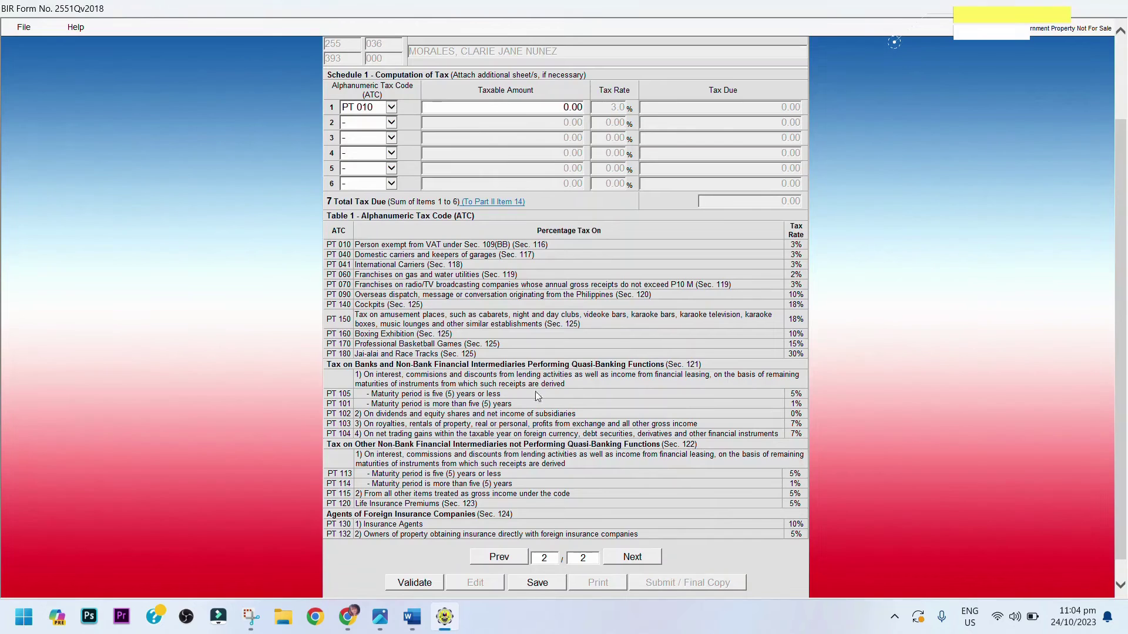
pyautogui.click(546, 107)
pyautogui.write('30000')
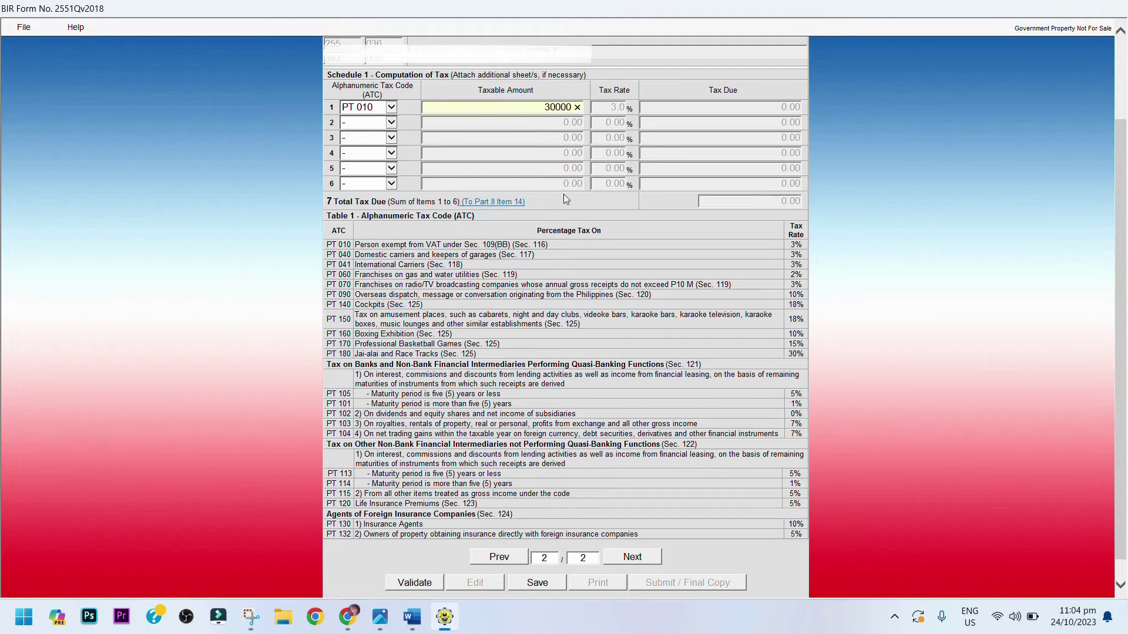
pyautogui.click(670, 220)
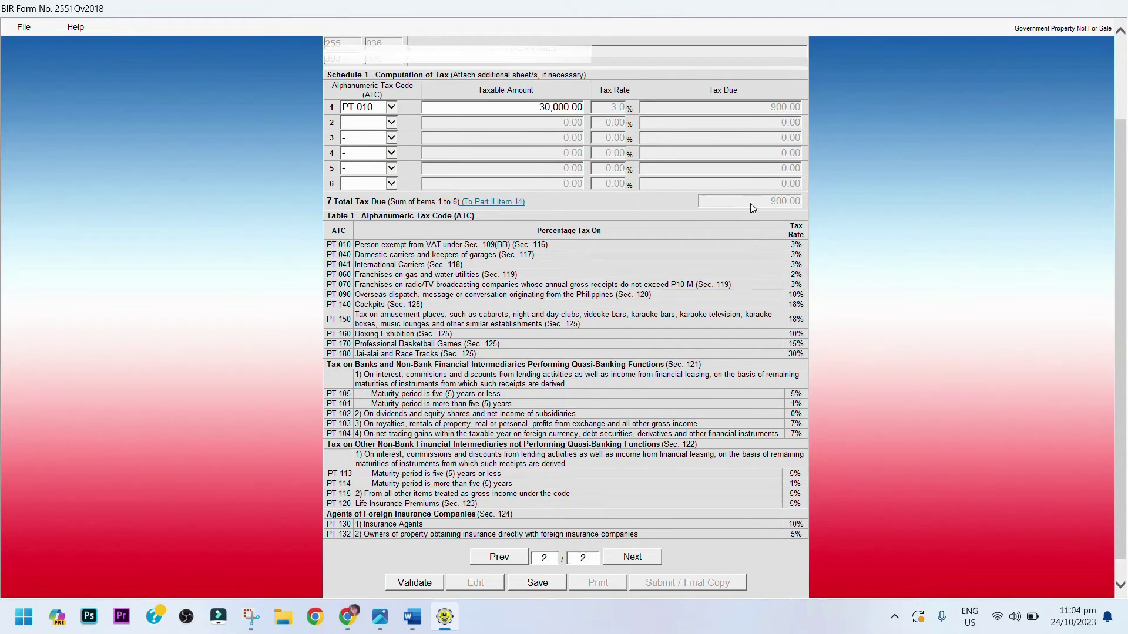
# - Review the total tax payable and payment details on page 1, and return to Schedule 1 on page 2
pyautogui.click(498, 558)
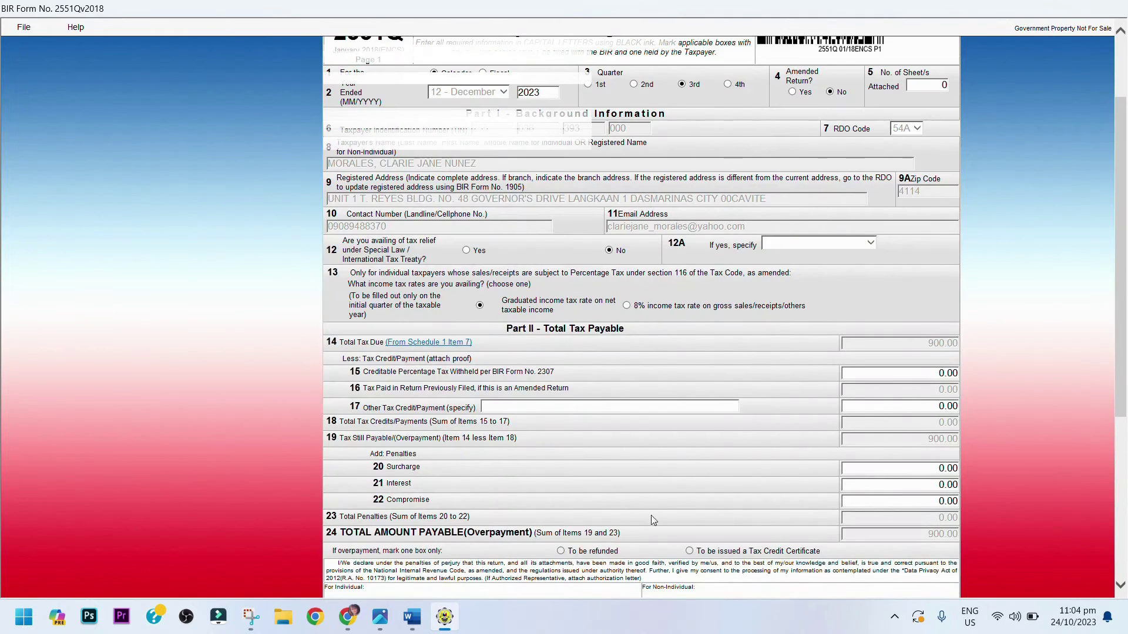
pyautogui.scroll(-3, 751, 381)
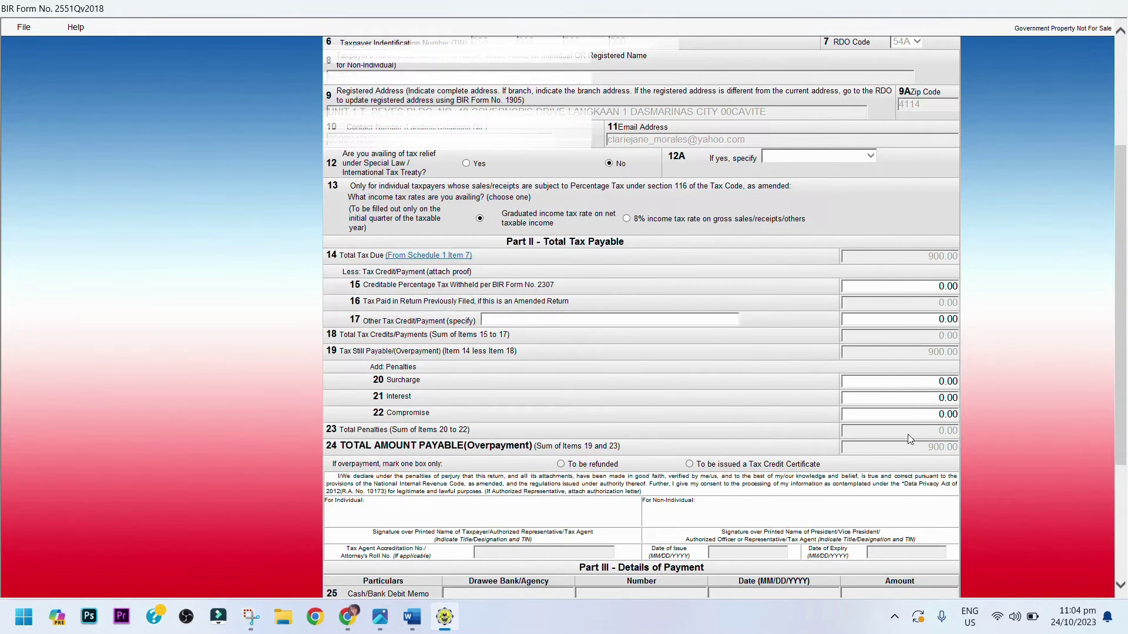
pyautogui.scroll(-6, 698, 462)
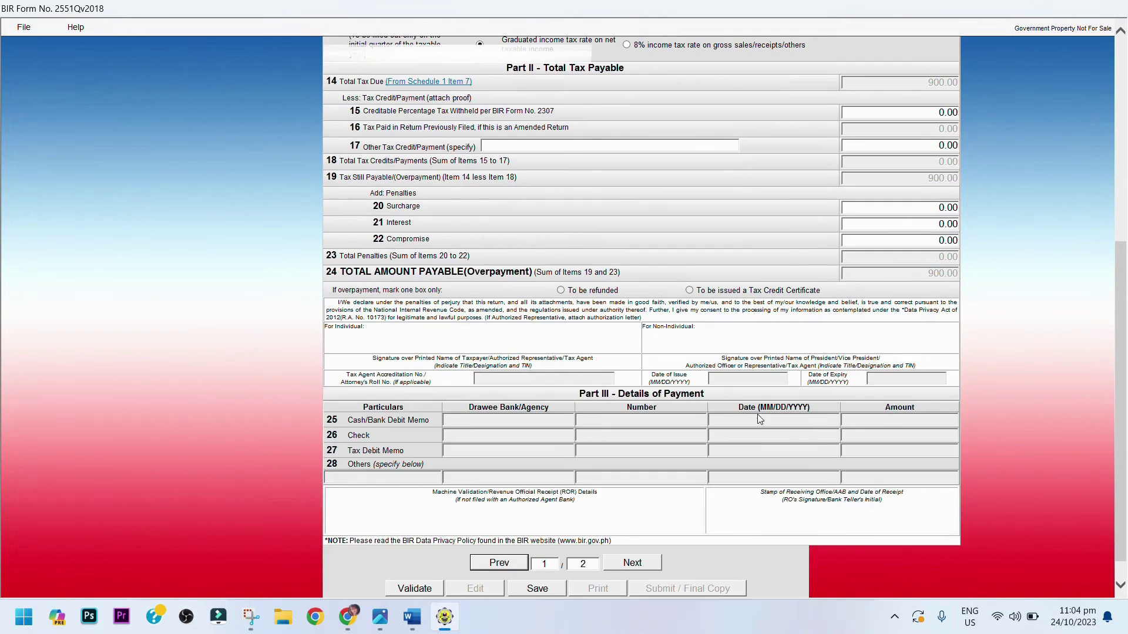
pyautogui.click(628, 565)
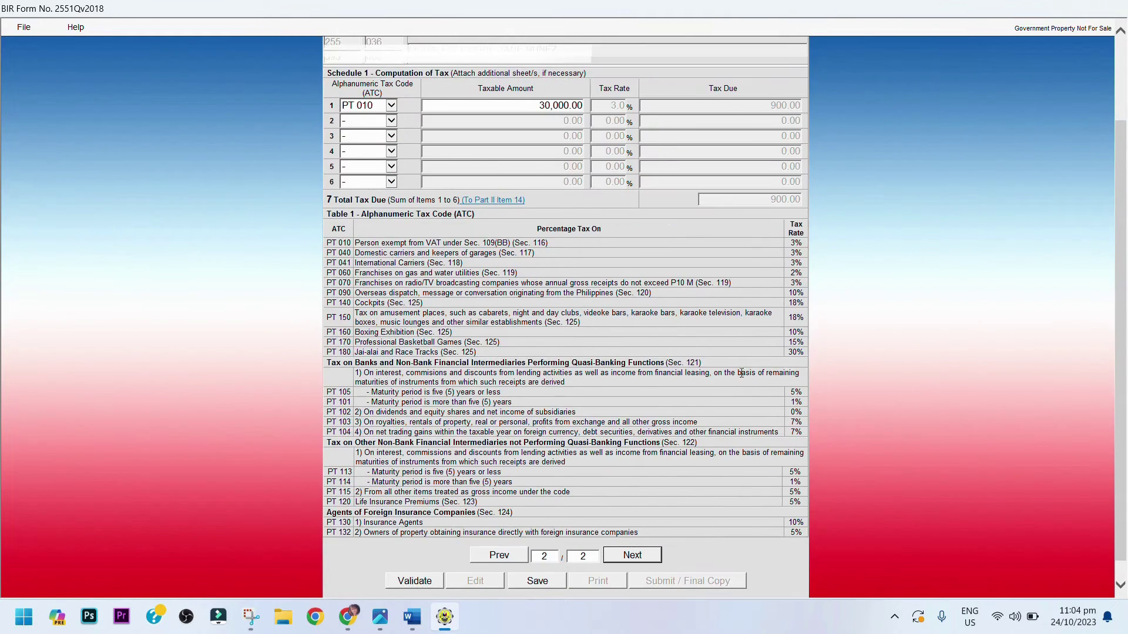
pyautogui.scroll(-1, 739, 372)
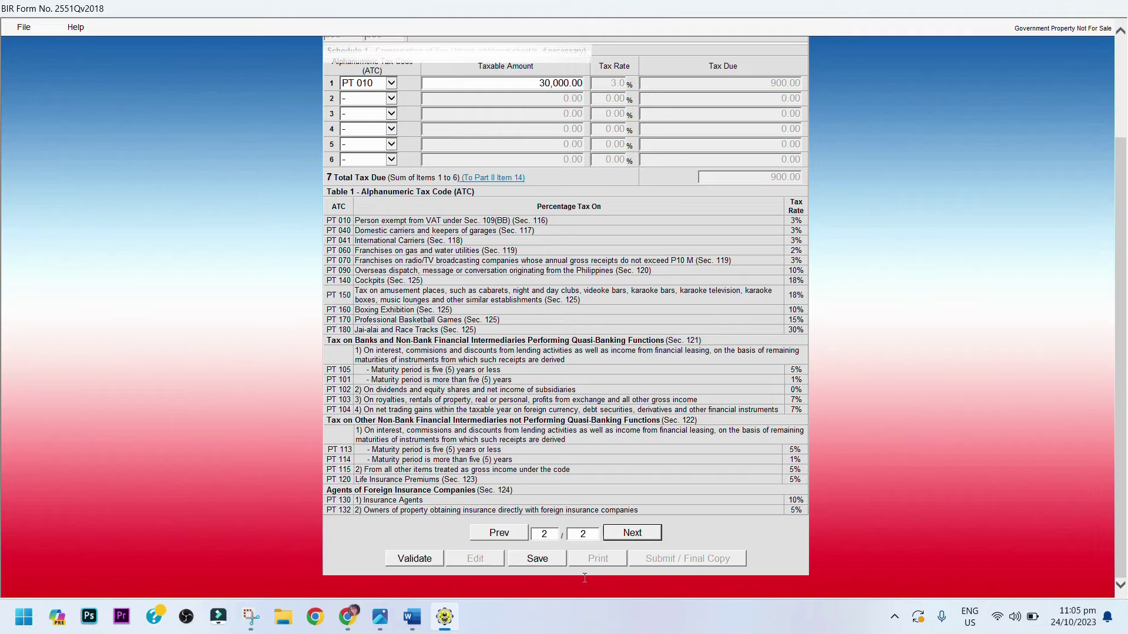
# - Choose the 8% income tax rate on gross sales/receipts/others on page 1 and check its effect on Schedule 1 on page 2
pyautogui.click(500, 533)
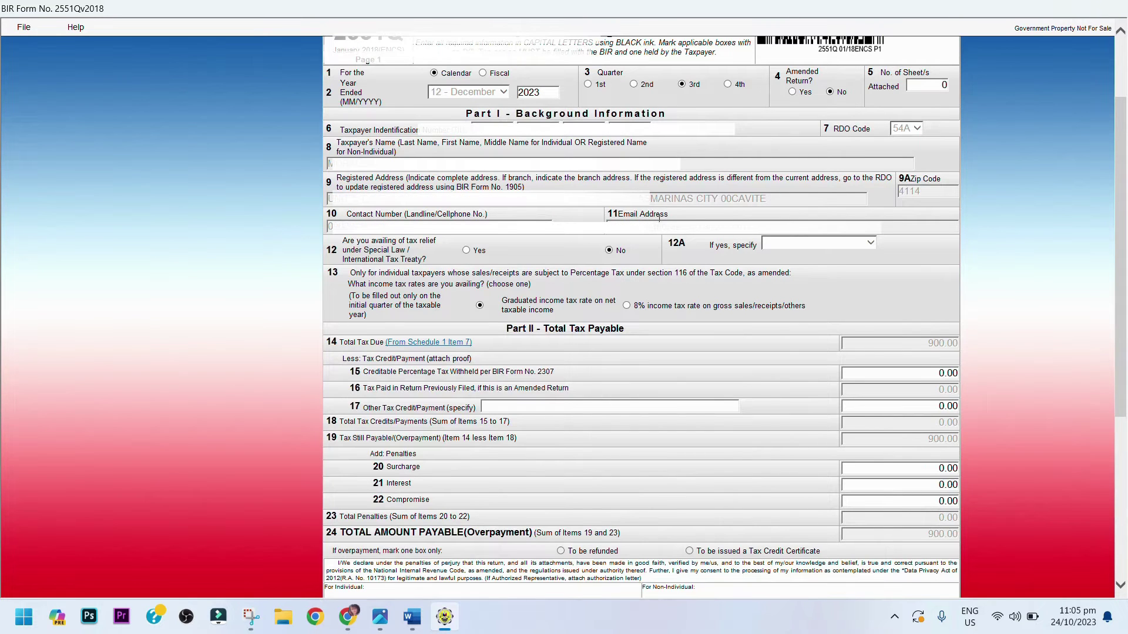
pyautogui.click(627, 306)
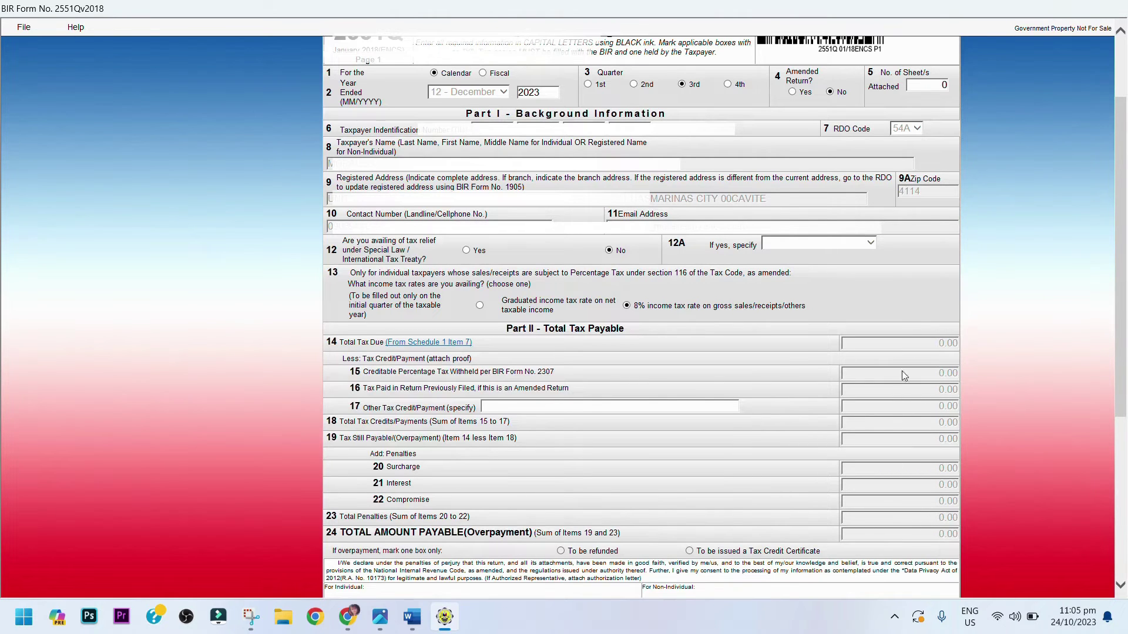
pyautogui.scroll(-4, 888, 531)
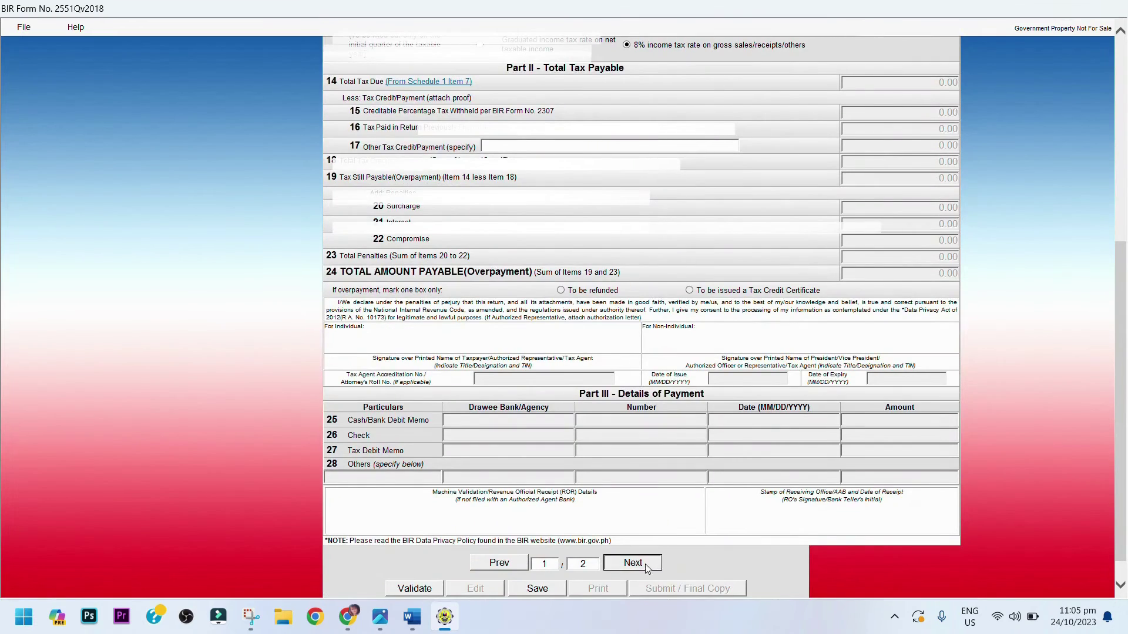
pyautogui.click(645, 564)
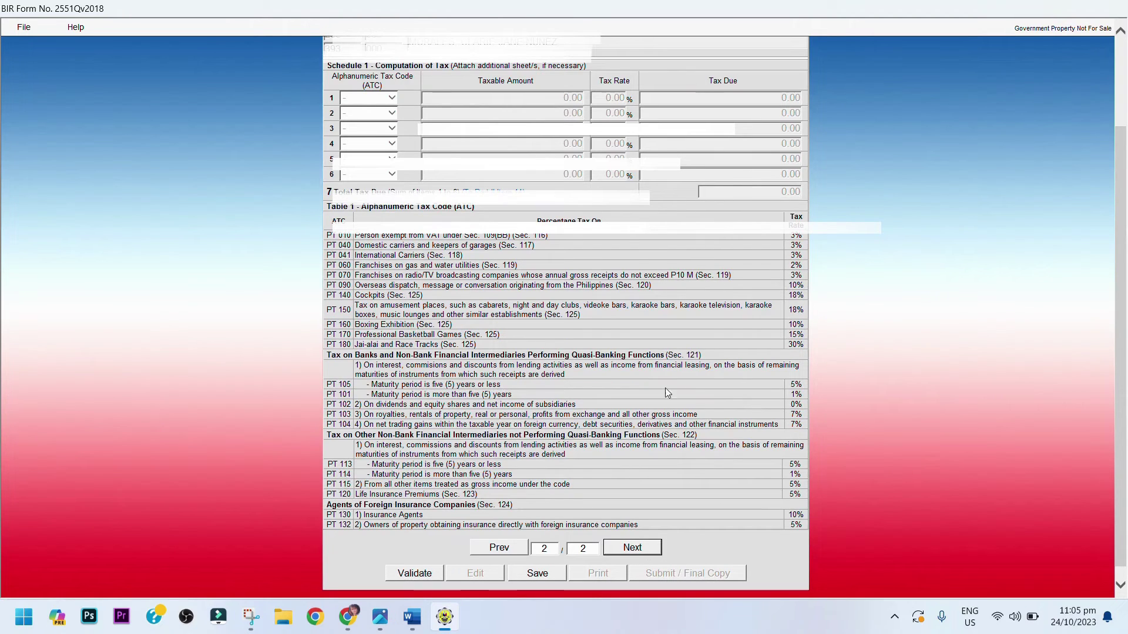
# - Choose the graduated income tax rate on net taxable income on page 1 and set the creditable percentage tax withheld per Form 2307 to 1000
pyautogui.click(496, 549)
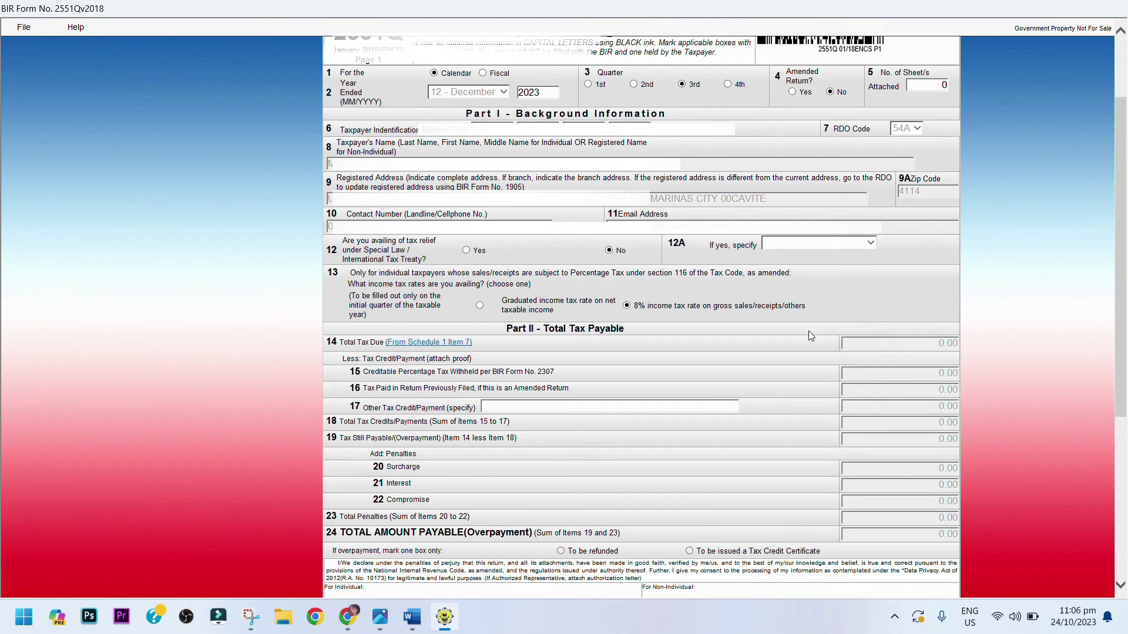
pyautogui.scroll(-3, 782, 370)
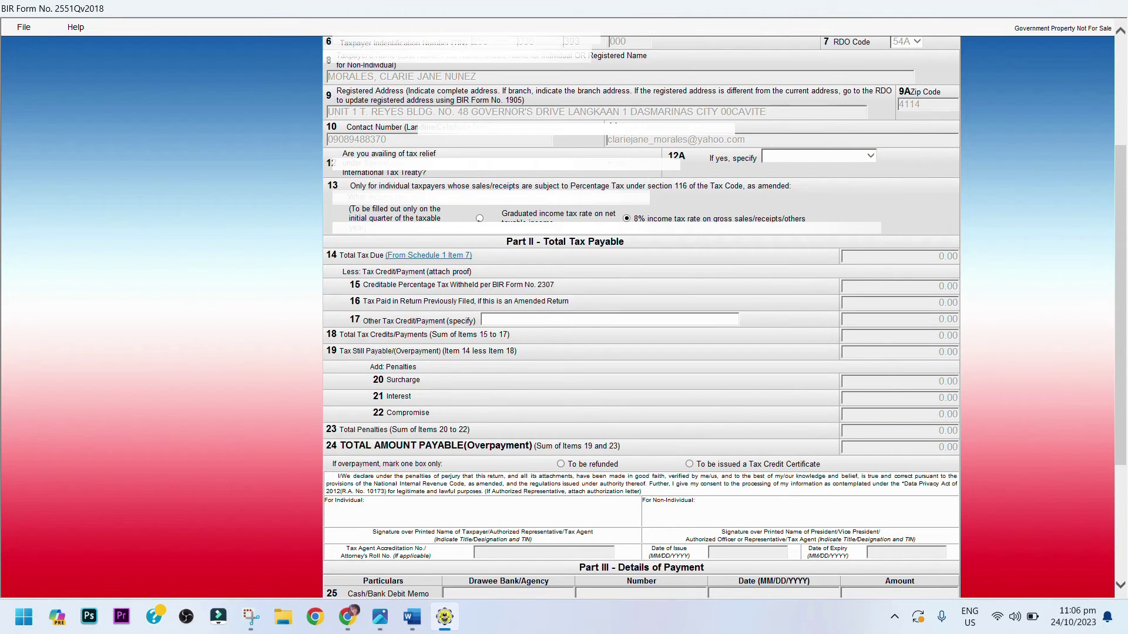
pyautogui.click(479, 219)
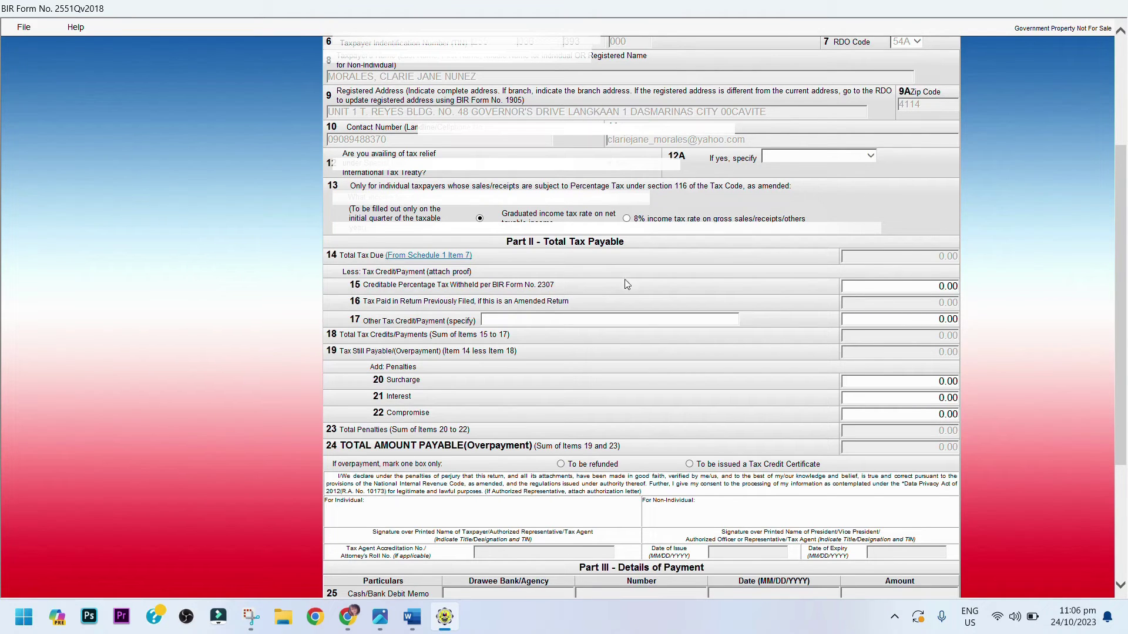
pyautogui.click(915, 289)
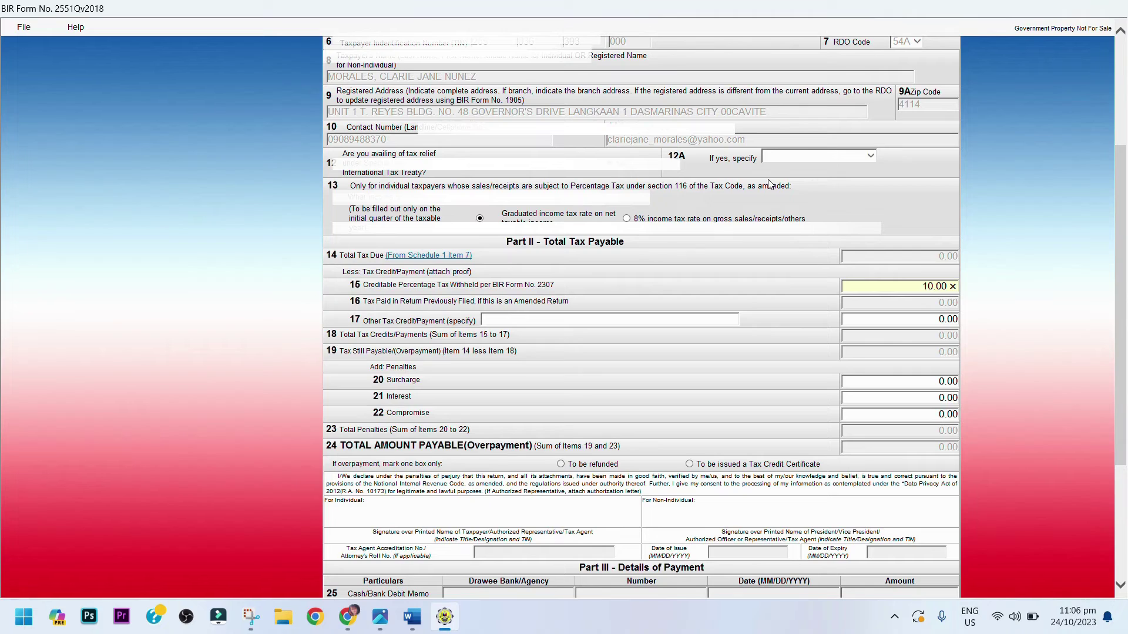
pyautogui.write('00')
pyautogui.scroll(-5, 670, 512)
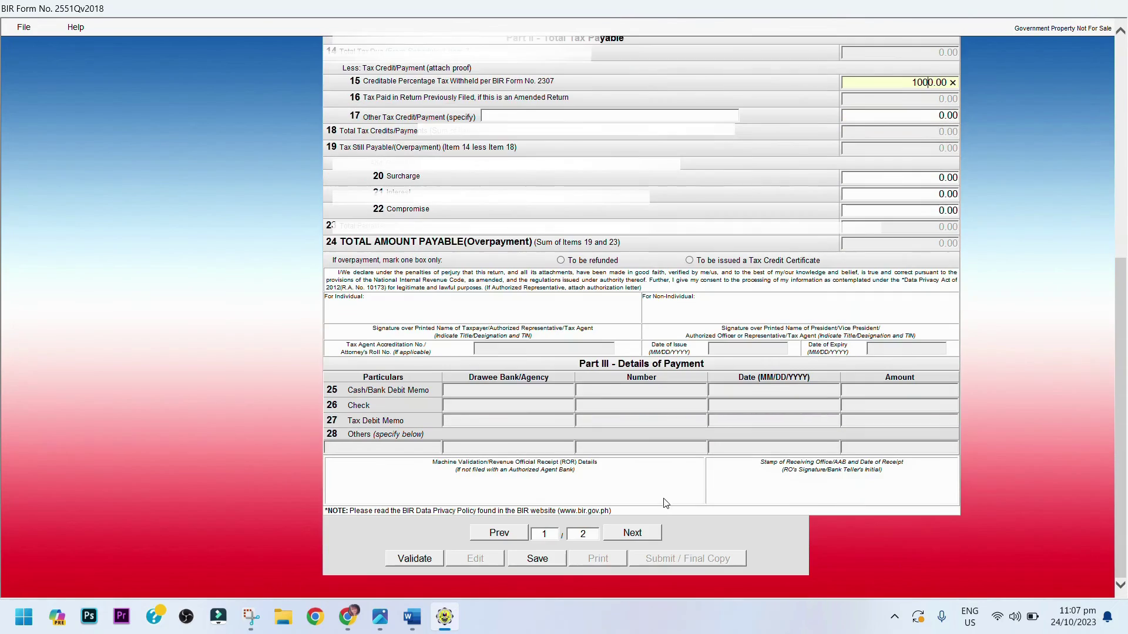
# - On page 2, set the first Schedule 1 row to tax code PT 010 with a taxable amount of 30000
pyautogui.click(640, 532)
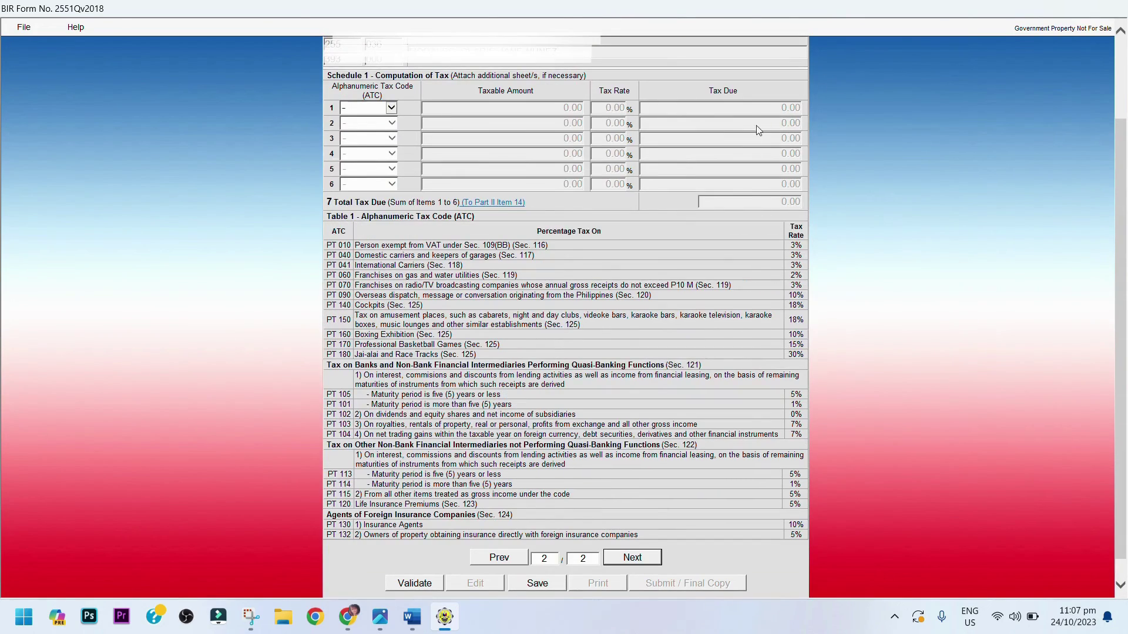
pyautogui.click(388, 109)
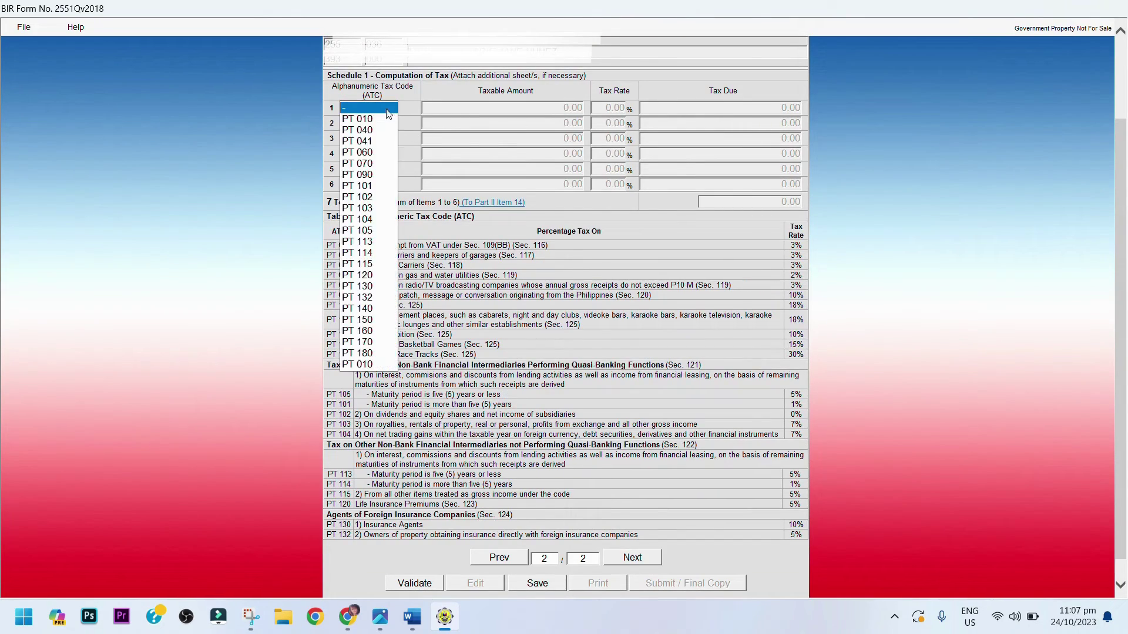
pyautogui.click(360, 119)
pyautogui.click(502, 109)
pyautogui.write('30000')
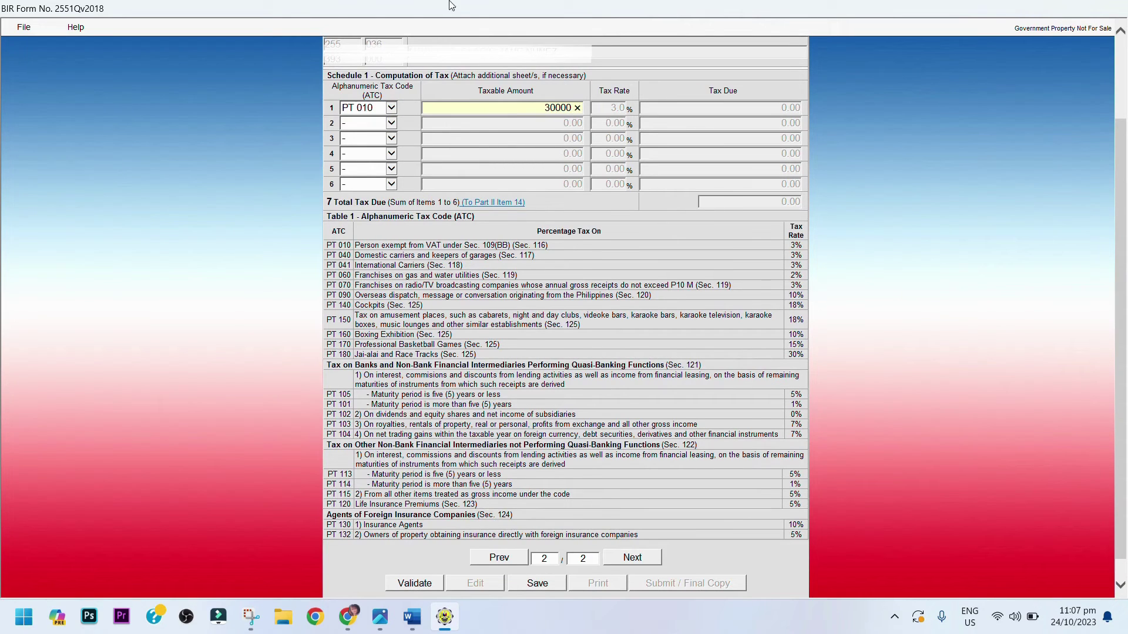
pyautogui.click(662, 222)
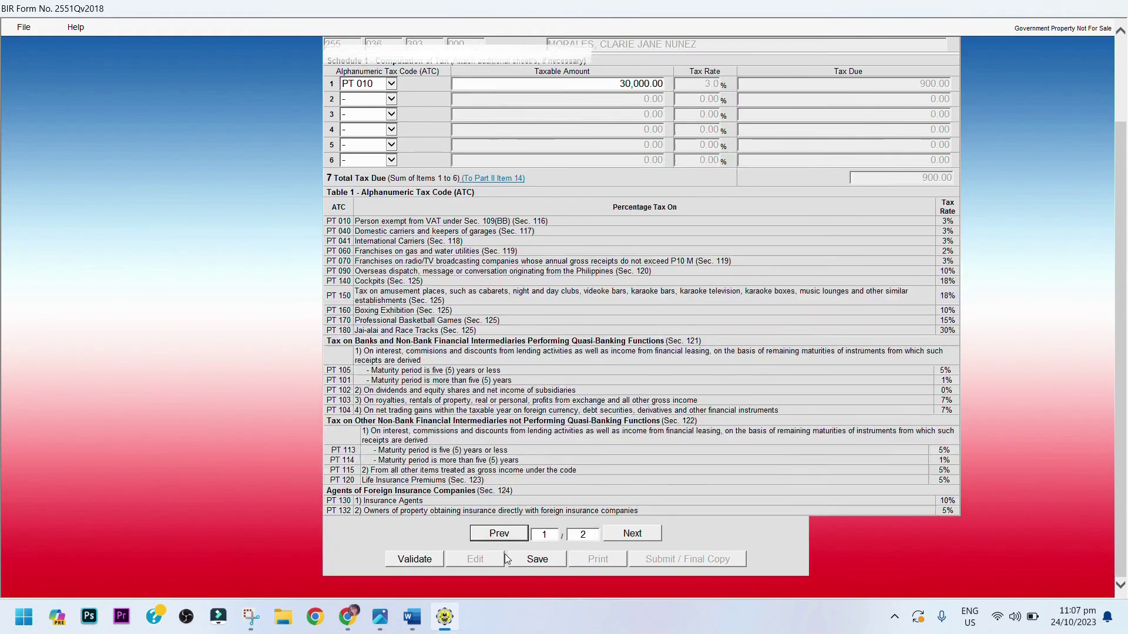
# - Clear the creditable percentage tax withheld in item 15 on page 1 and go back to page 2
pyautogui.click(503, 561)
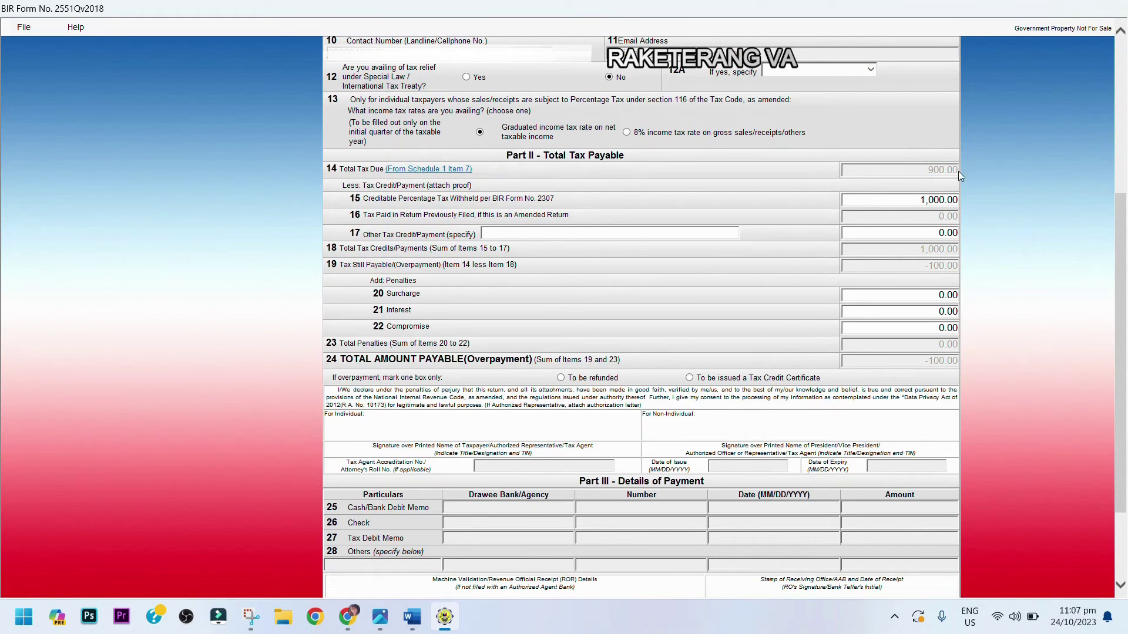
pyautogui.click(899, 202)
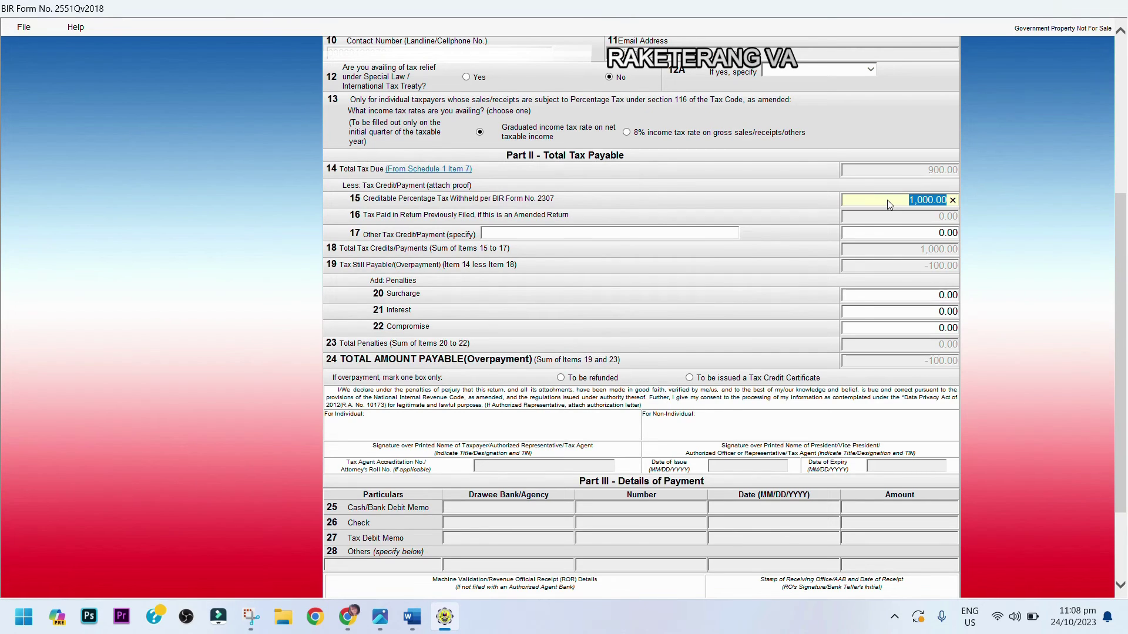
pyautogui.click(953, 200)
pyautogui.scroll(-2, 587, 452)
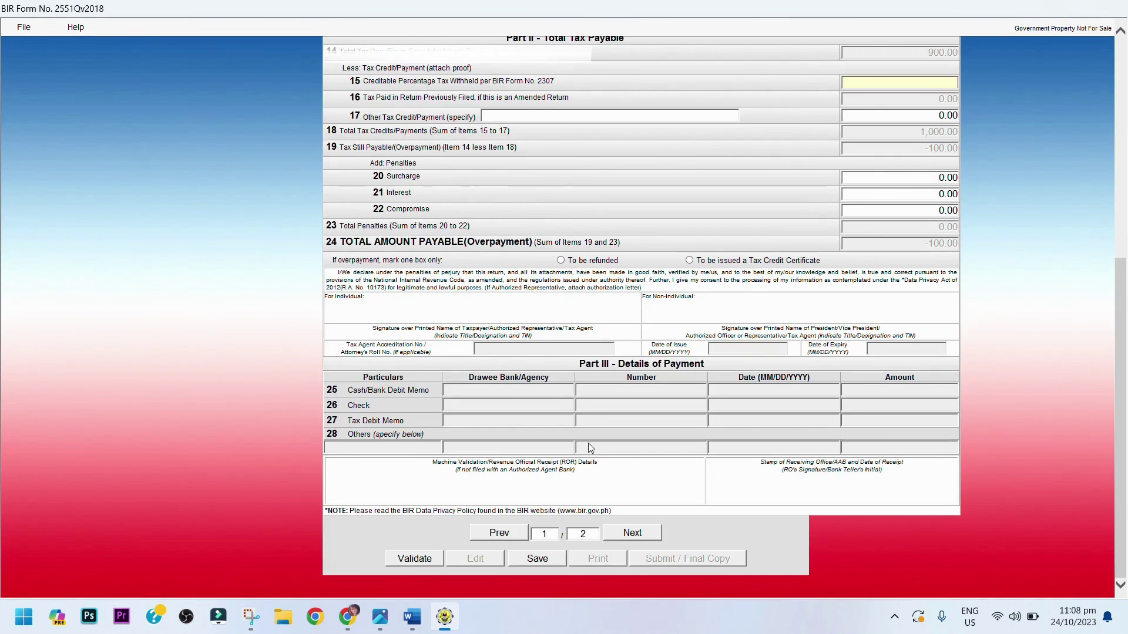
pyautogui.click(630, 532)
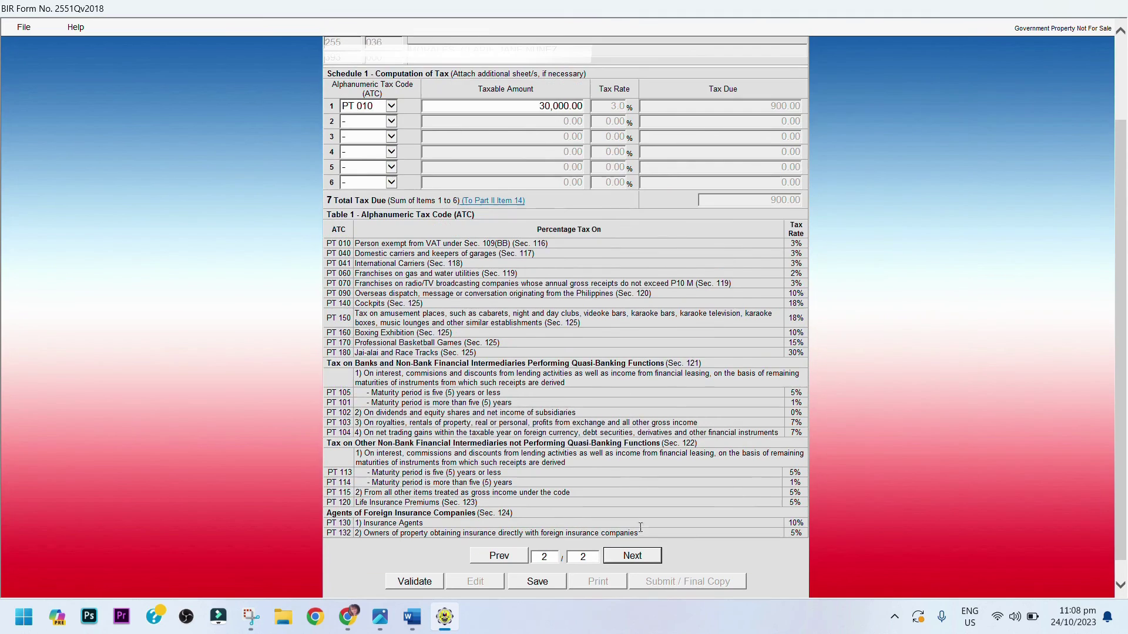
pyautogui.scroll(-1, 704, 450)
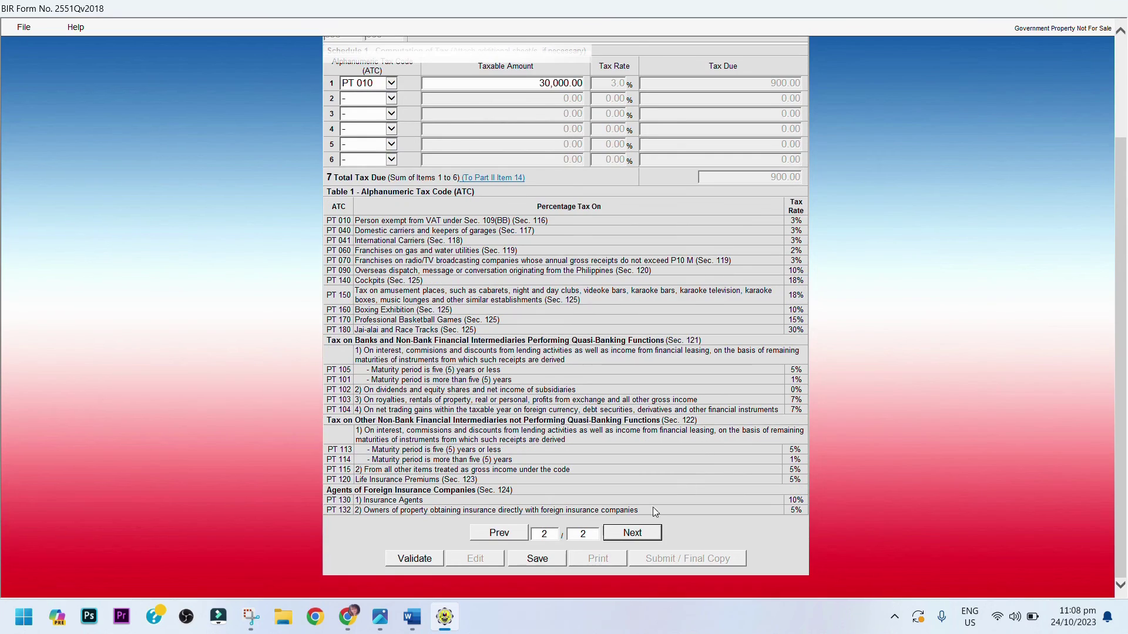